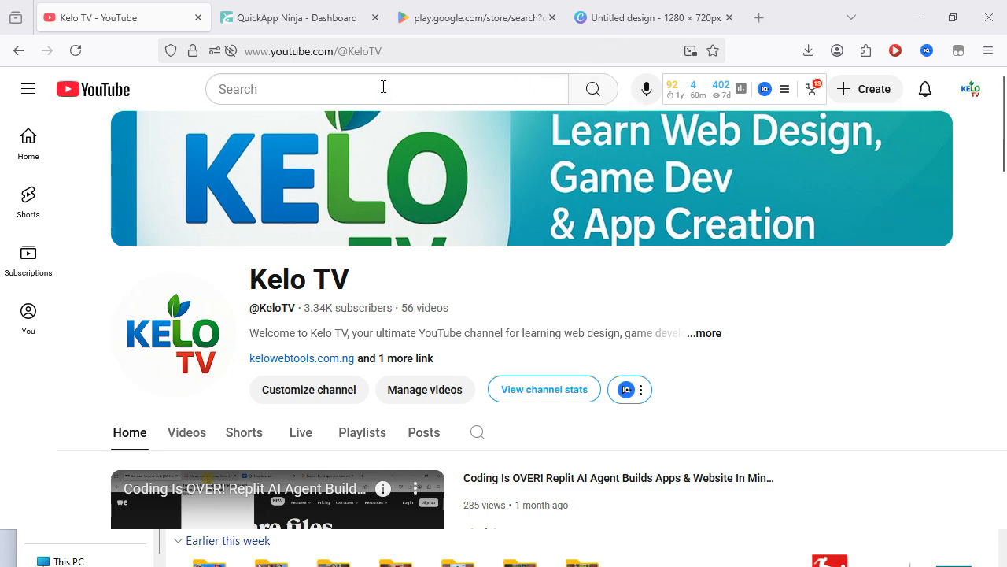
Step: Switch to the Canva design and play the preview video of the finished quiz game
left_click(646, 22)
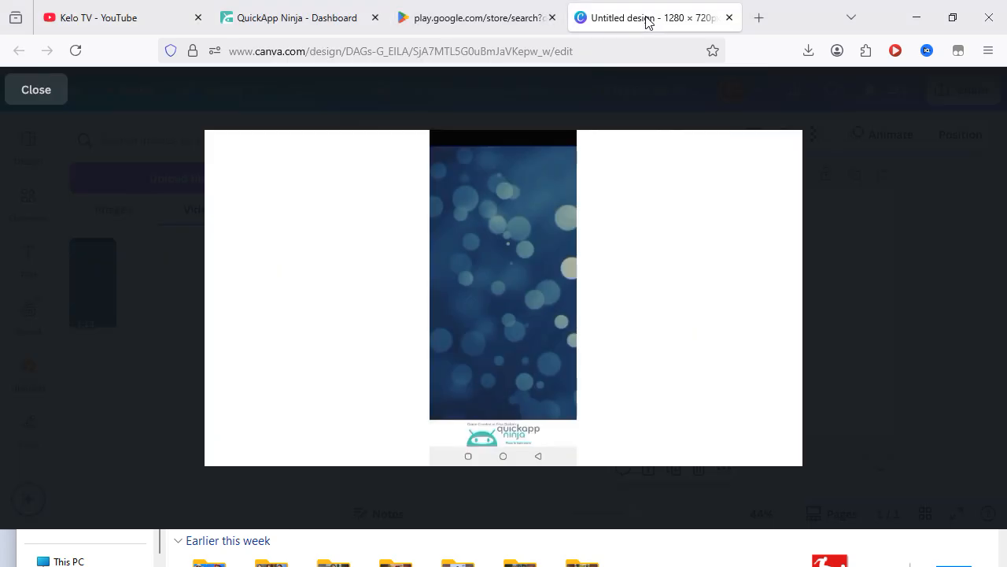
left_click(503, 303)
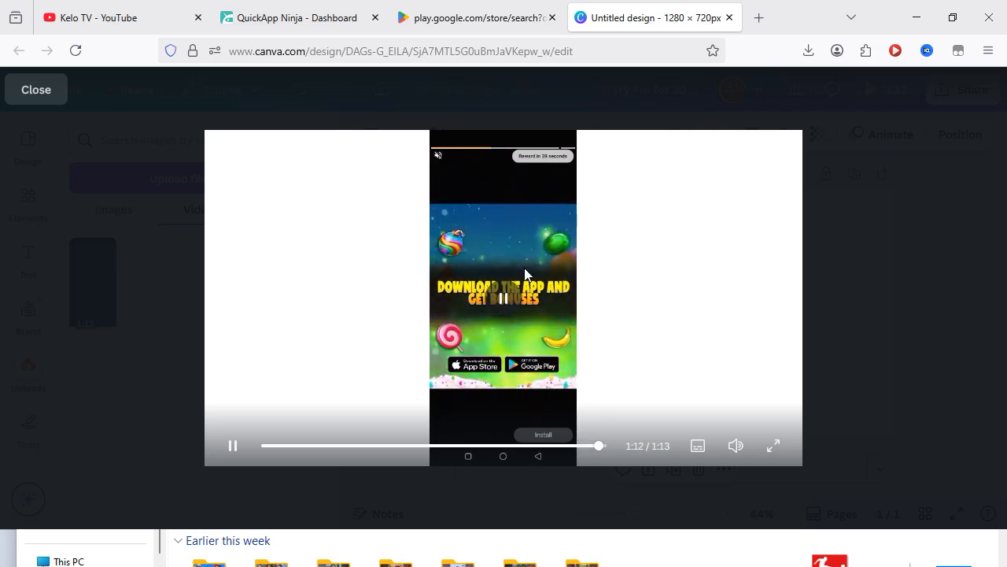
Step: Switch to Google Play and browse the search results for "fruit quiz games" as examples of similar apps
left_click(476, 23)
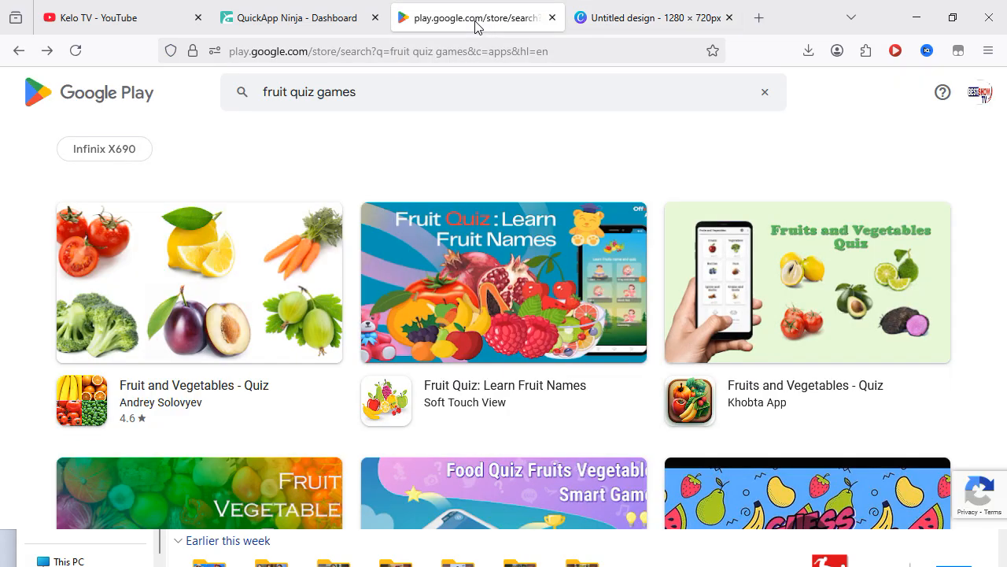
scroll(276, 303, "down", 8)
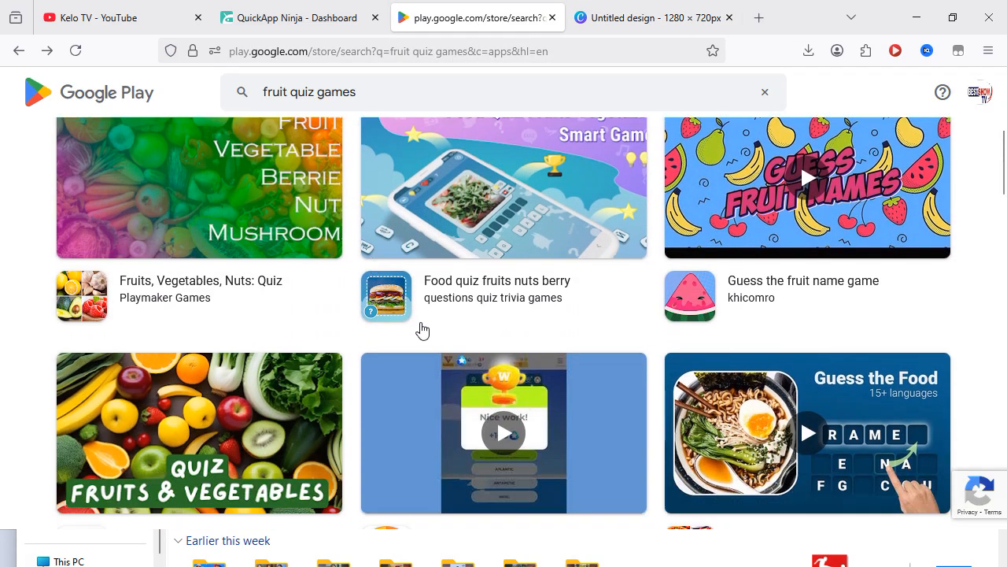
scroll(551, 354, "up", 2)
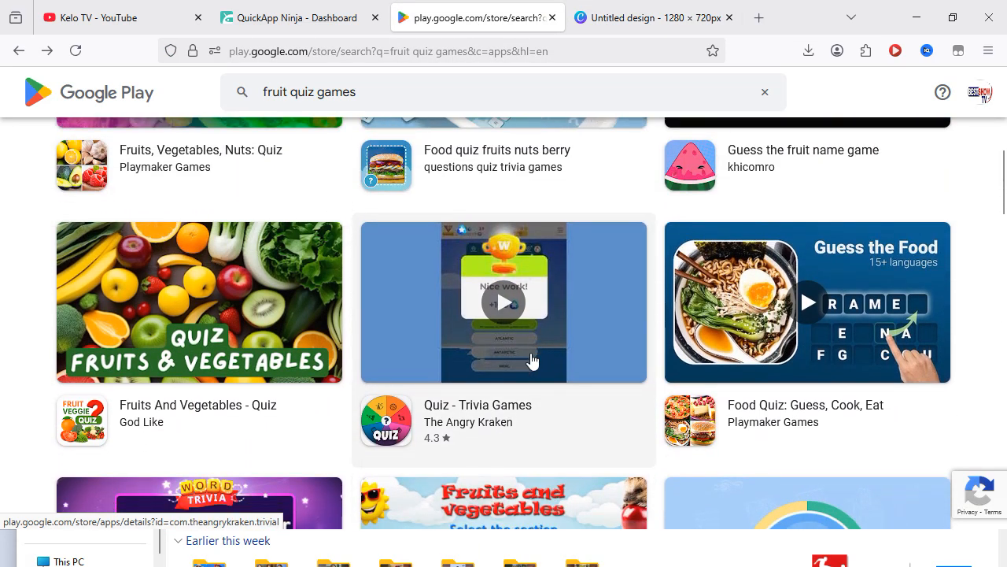
scroll(533, 360, "down", 4)
scroll(533, 360, "down", 1)
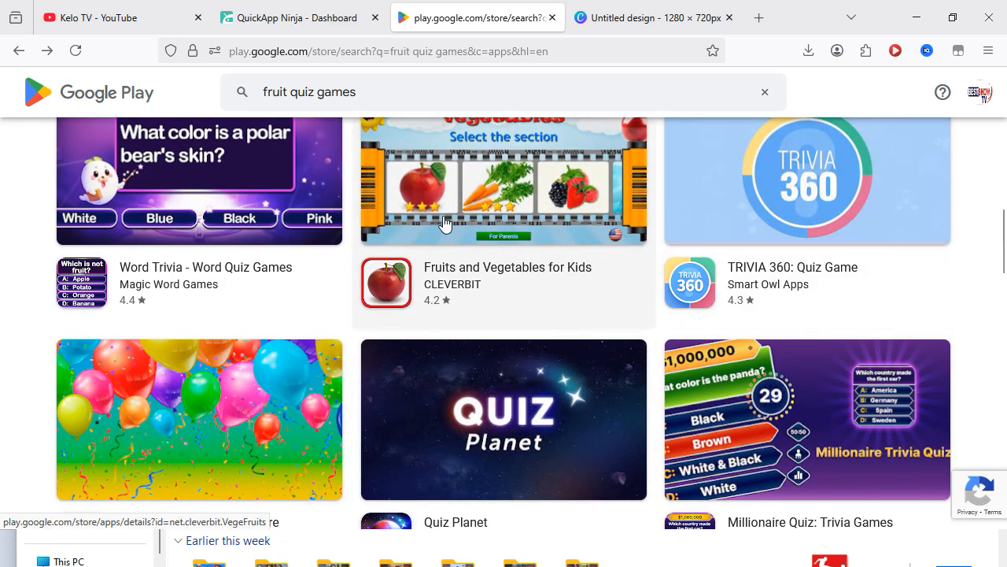
scroll(443, 225, "down", 2)
scroll(416, 274, "down", 5)
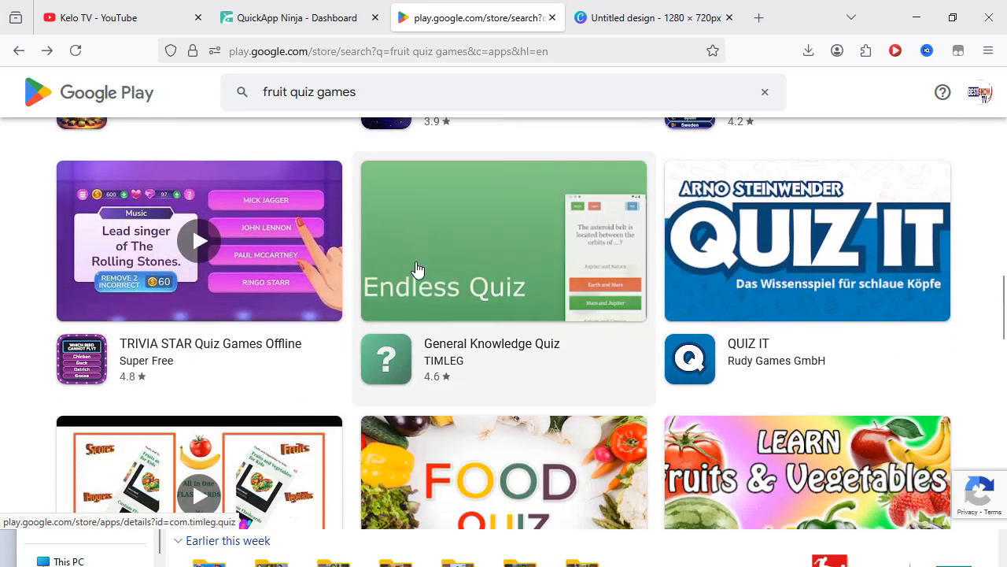
scroll(704, 322, "down", 2)
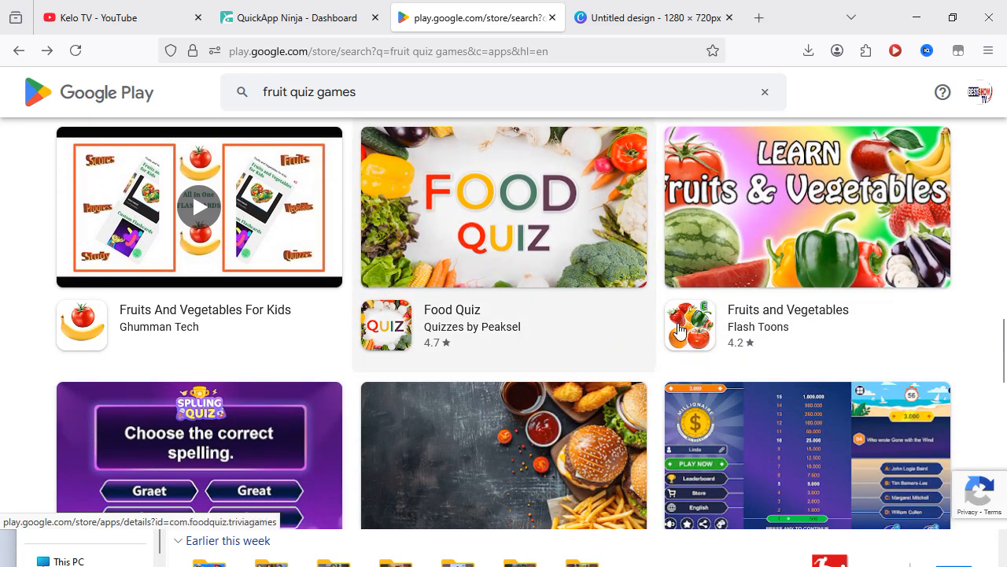
scroll(643, 333, "down", 1)
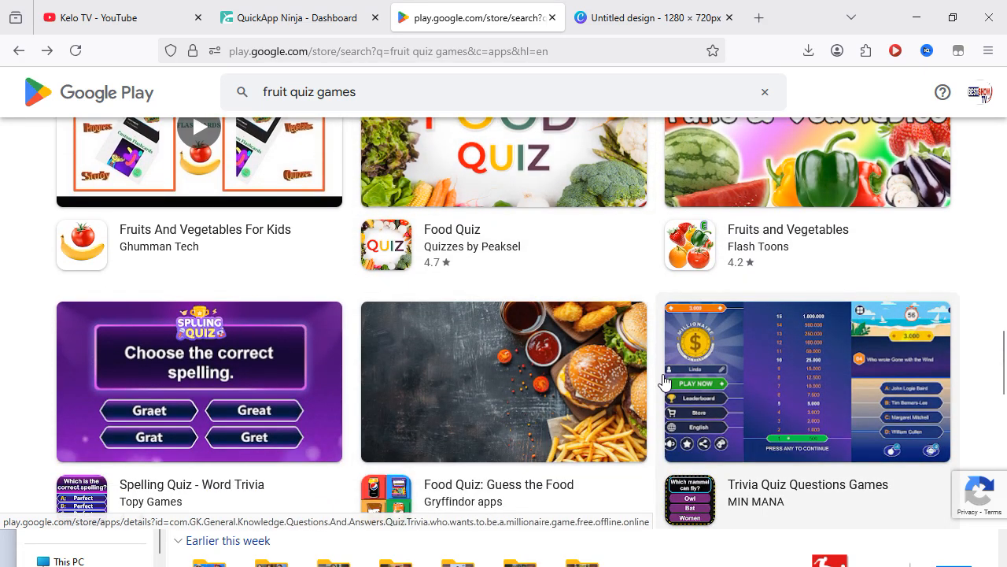
scroll(663, 380, "down", 7)
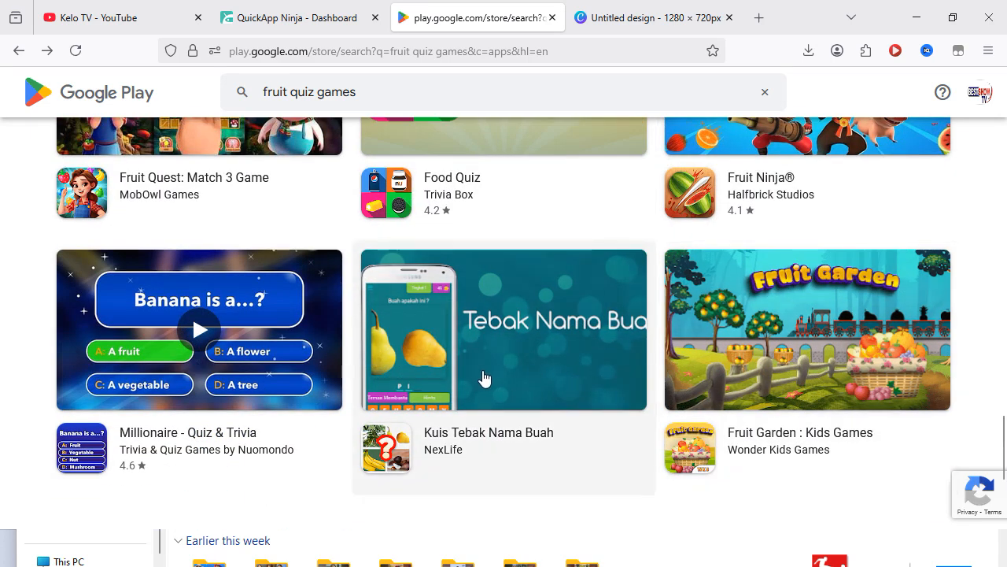
scroll(611, 339, "down", 1)
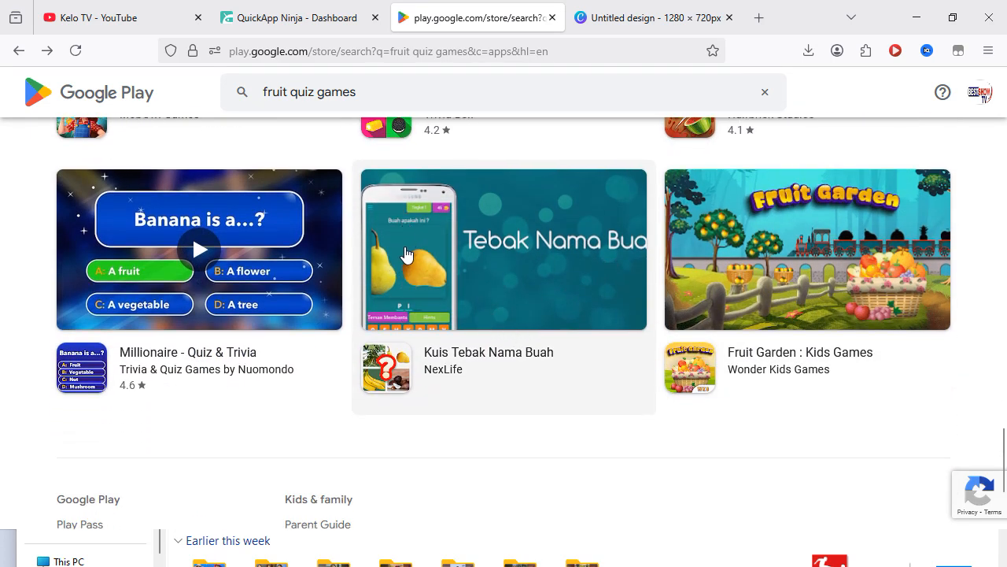
scroll(425, 291, "up", 1)
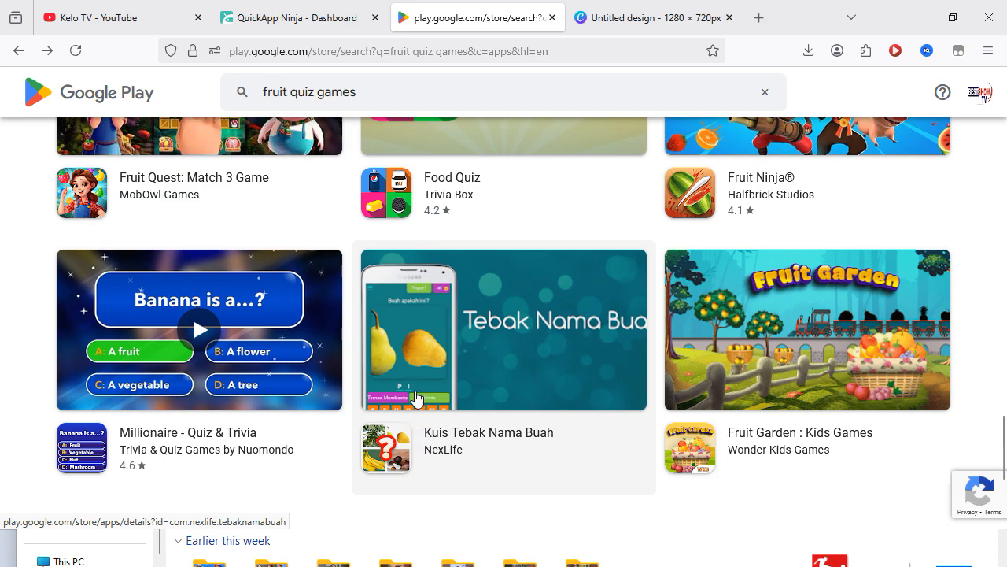
Step: Switch to the QuickApp Ninja dashboard and open the Fruit Quiz Game for editing
left_click(304, 21)
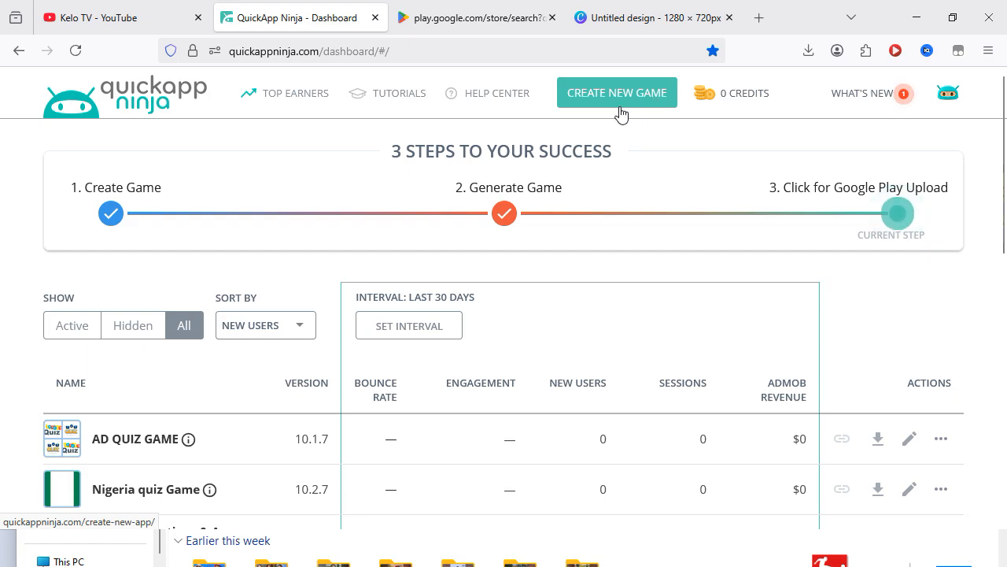
scroll(430, 276, "down", 5)
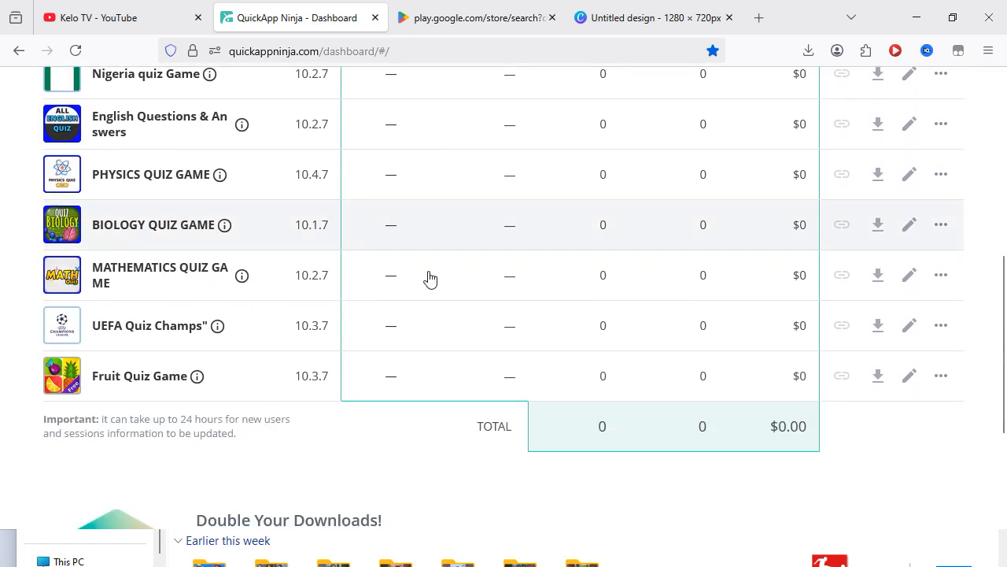
scroll(430, 275, "down", 3)
scroll(354, 272, "up", 2)
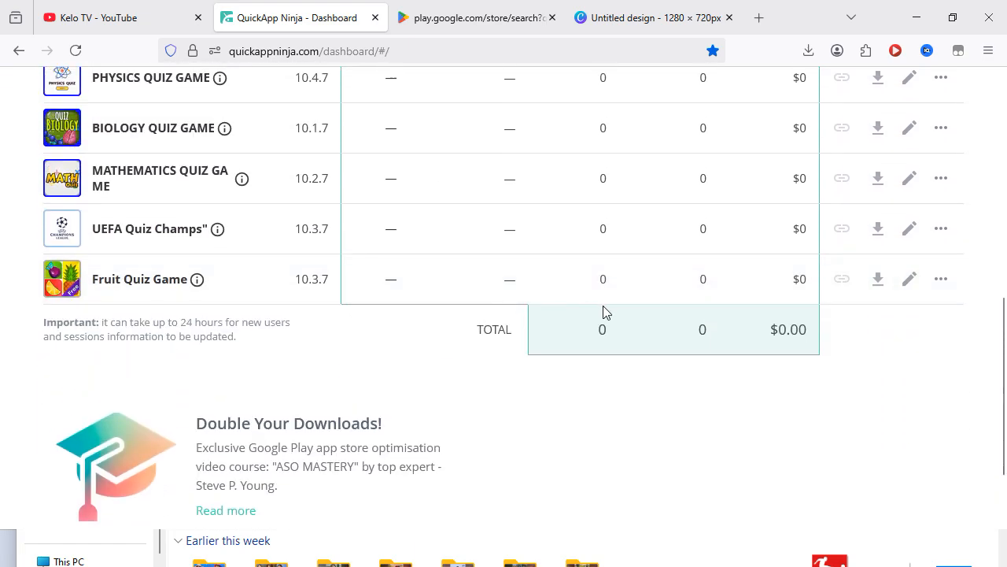
left_click(907, 282)
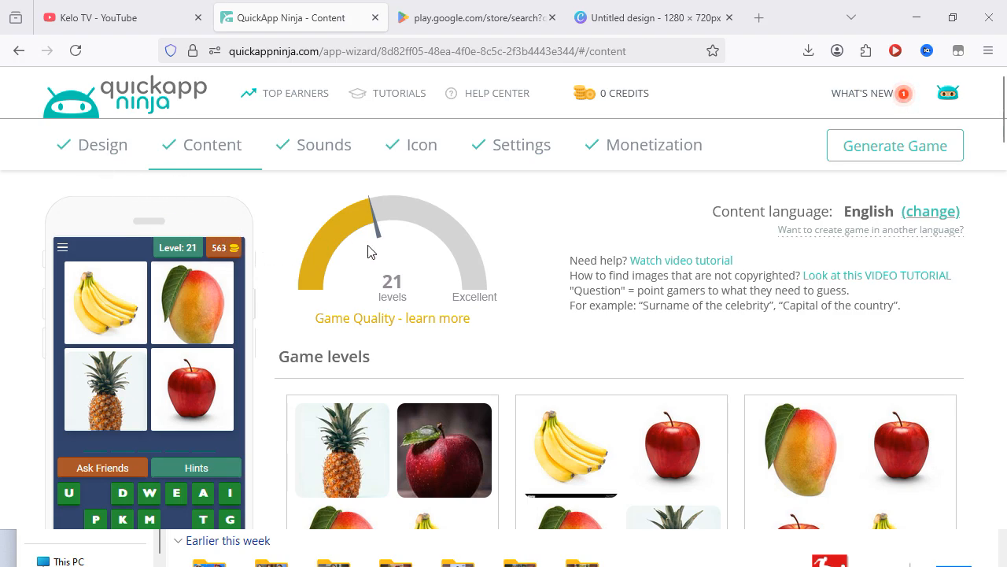
Step: Review the pictures and answers of the existing game levels, from Level 1 through to the empty Level 22
scroll(368, 252, "down", 3)
scroll(367, 252, "down", 3)
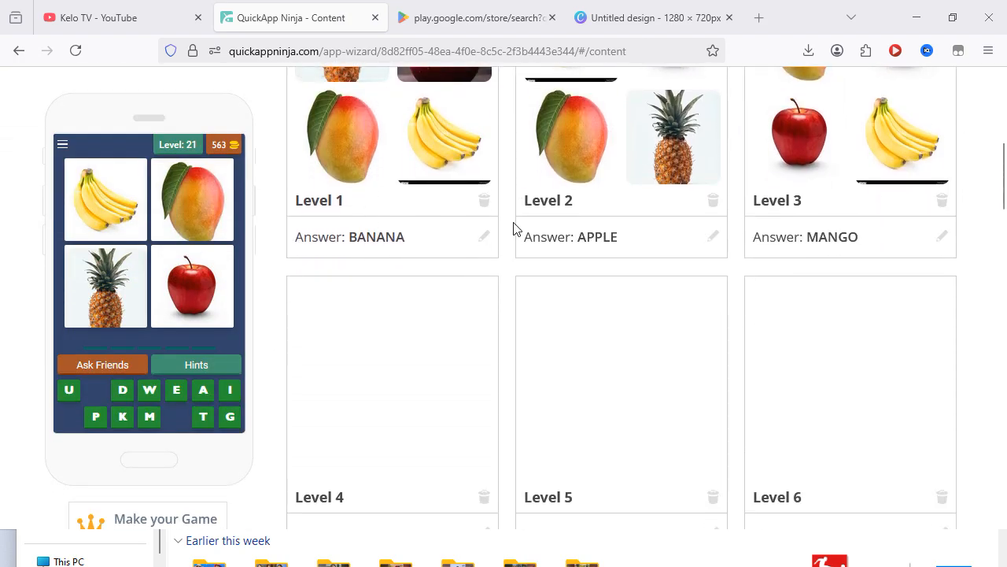
scroll(497, 277, "up", 3)
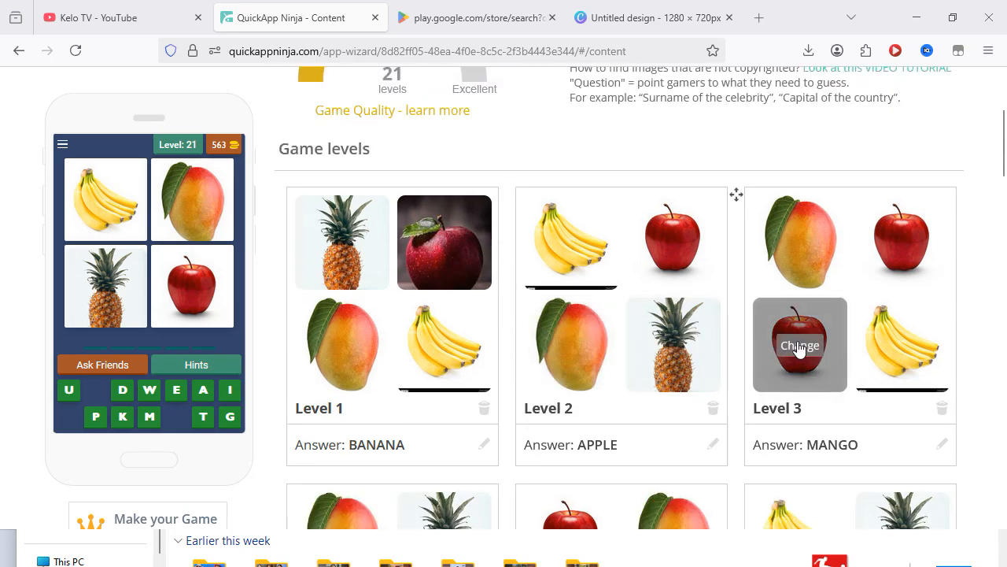
scroll(740, 283, "down", 4)
scroll(736, 283, "down", 5)
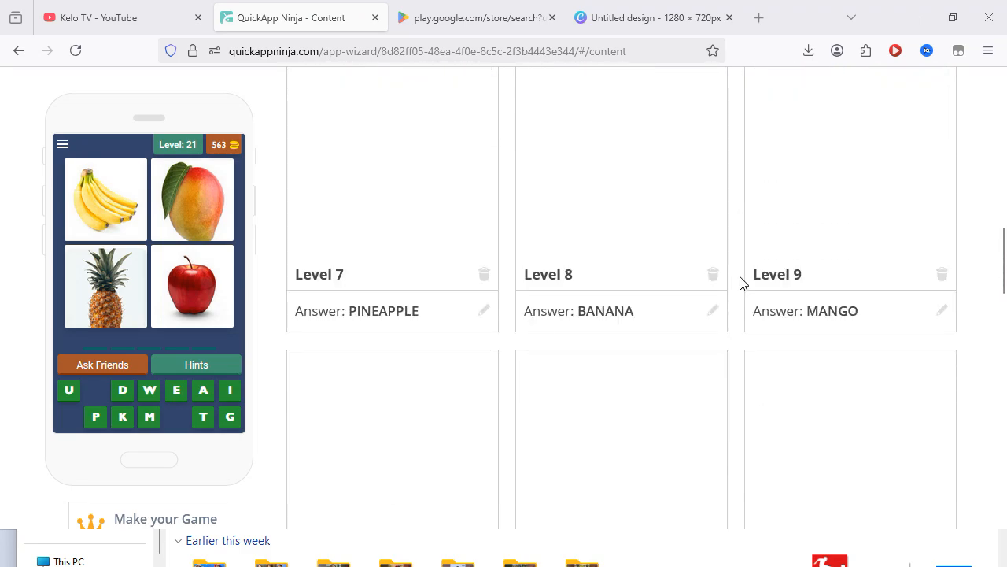
scroll(739, 285, "down", 8)
scroll(739, 289, "down", 9)
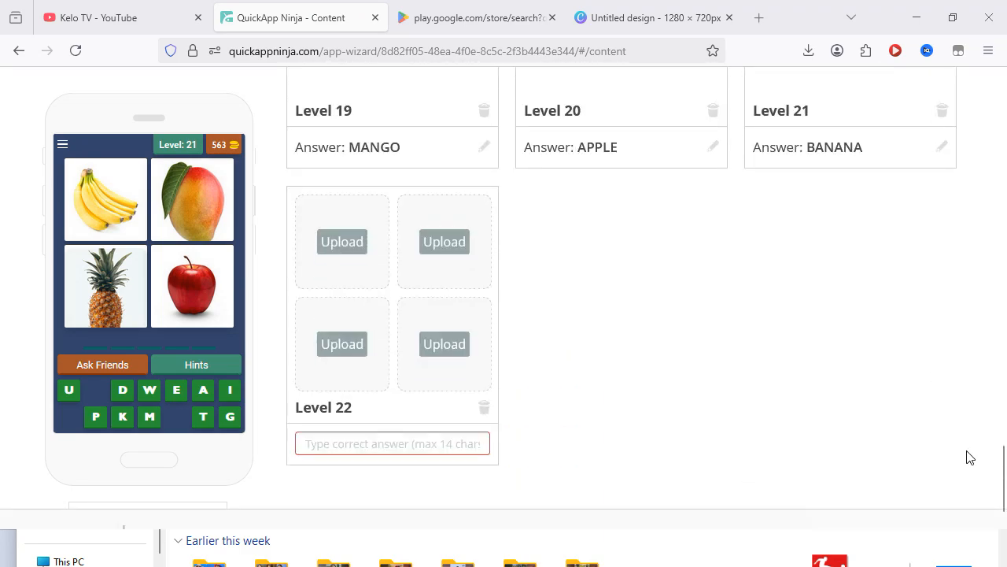
left_click(999, 228)
left_click_drag(999, 229, 1001, 82)
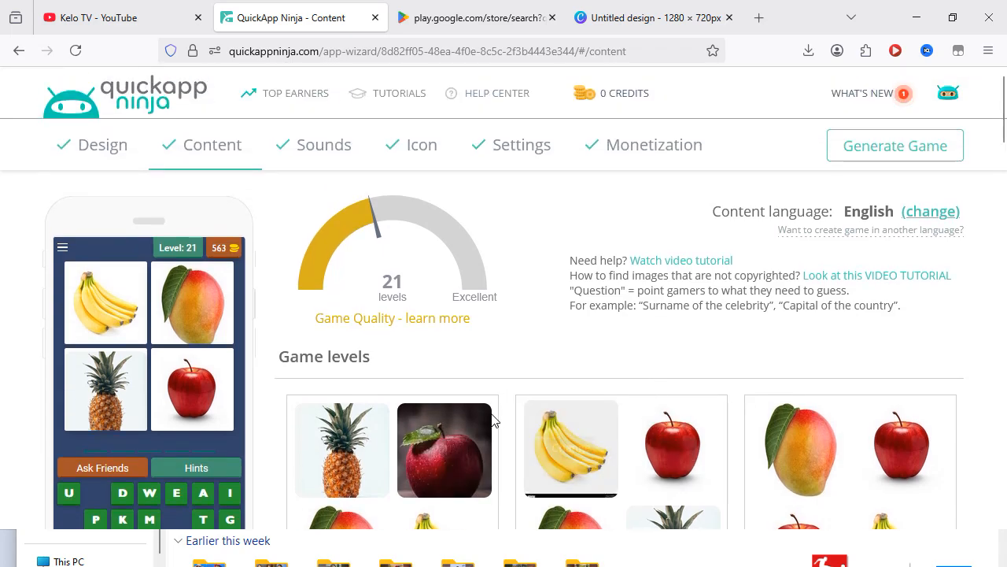
scroll(460, 417, "down", 4)
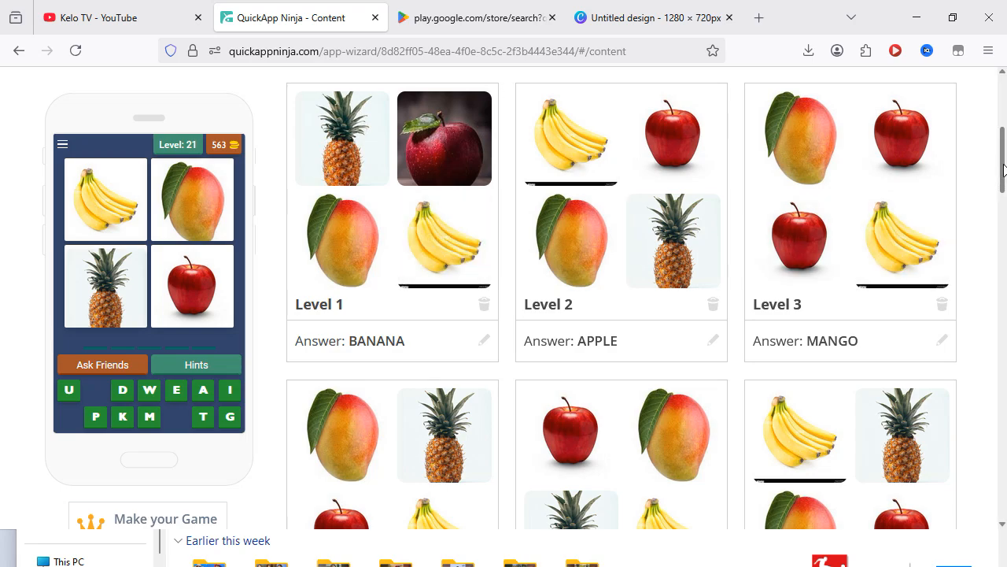
left_click_drag(1003, 169, 1004, 477)
scroll(603, 341, "down", 3)
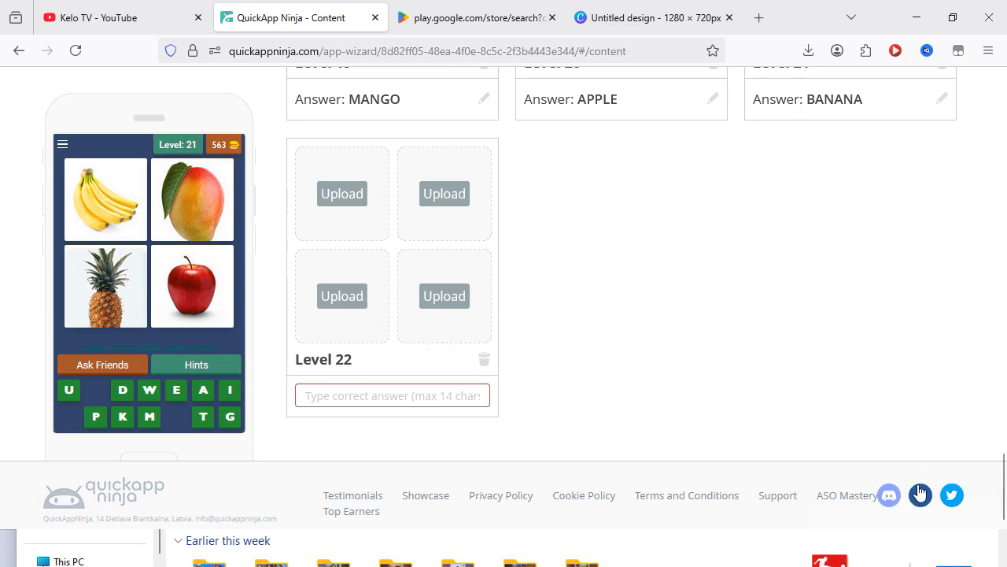
scroll(921, 516, "up", 4)
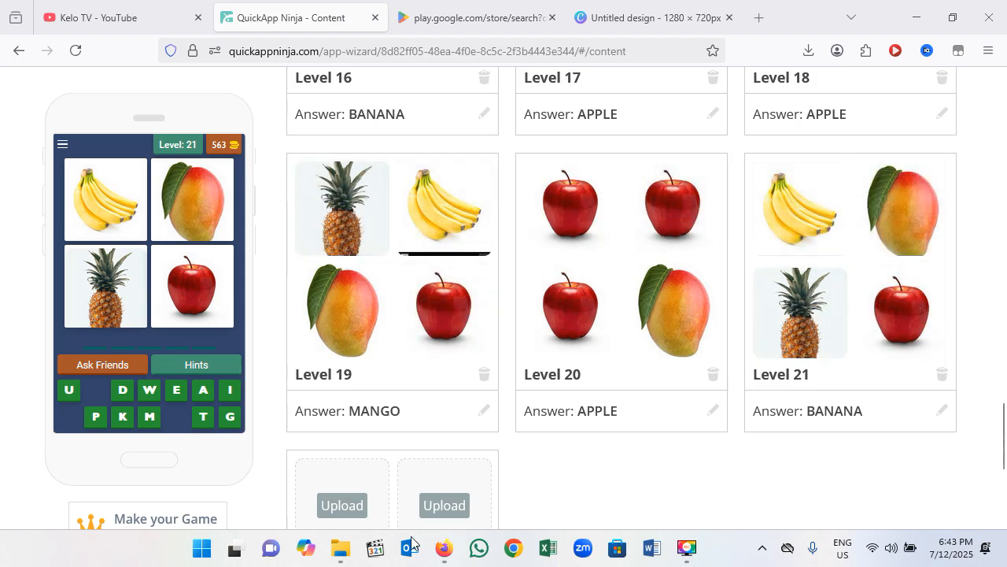
Step: Check the four fruit screenshots in the Downloads folder and return to the game content page
mouse_move(342, 556)
left_click(365, 498)
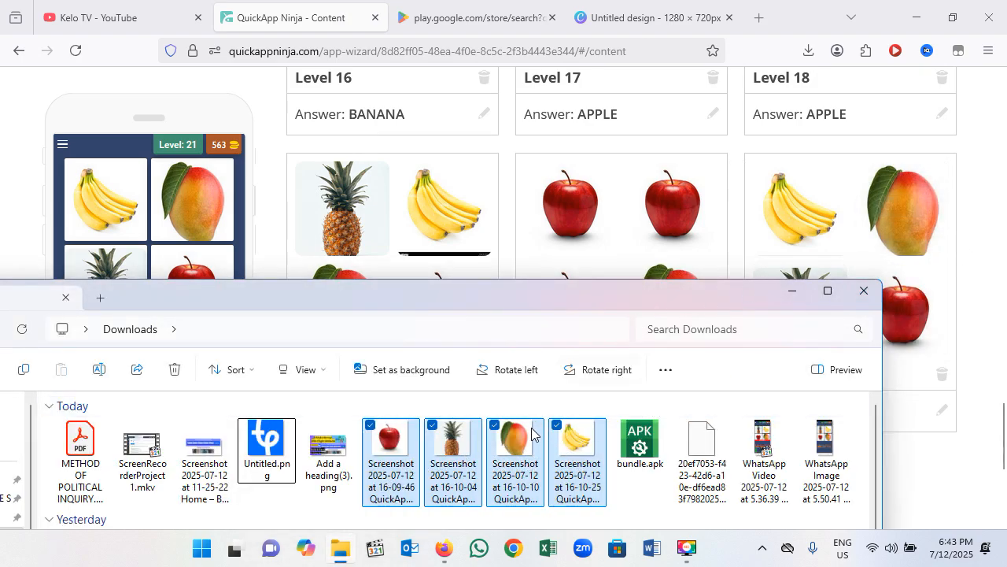
left_click(981, 296)
Step: Upload the banana screenshot to Level 22's first picture slot and the apple screenshot to its second slot
scroll(387, 274, "down", 4)
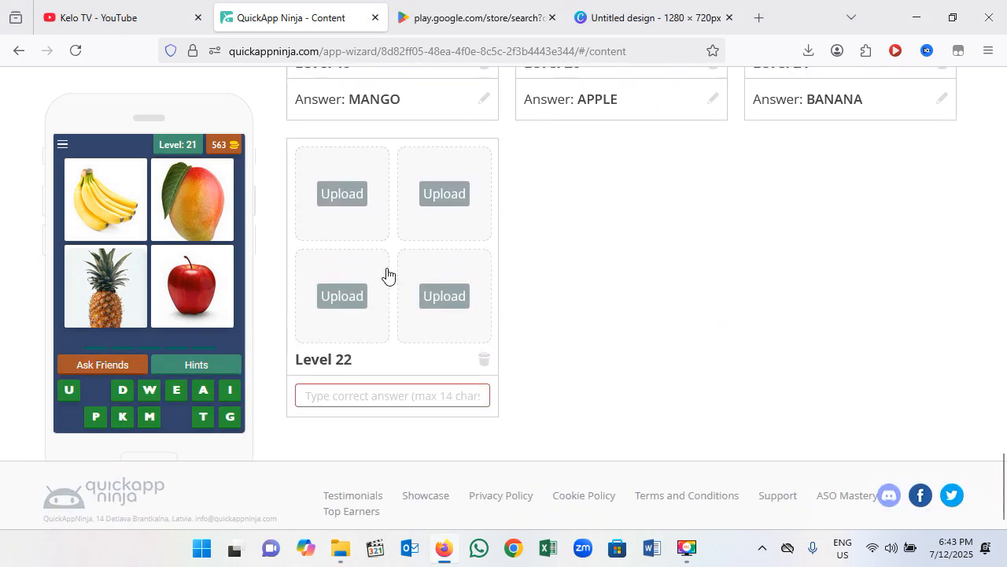
left_click(352, 196)
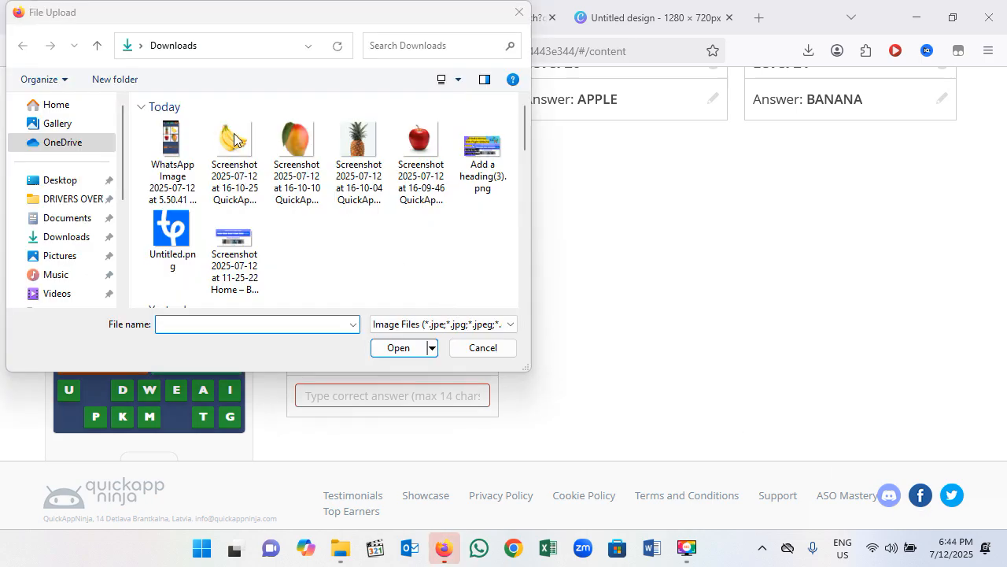
left_click(238, 145)
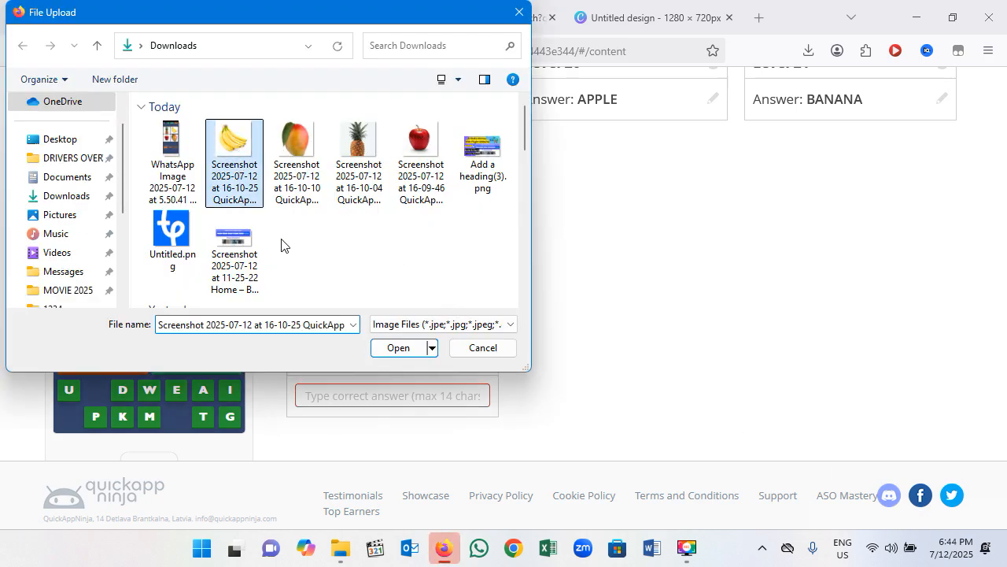
left_click(394, 350)
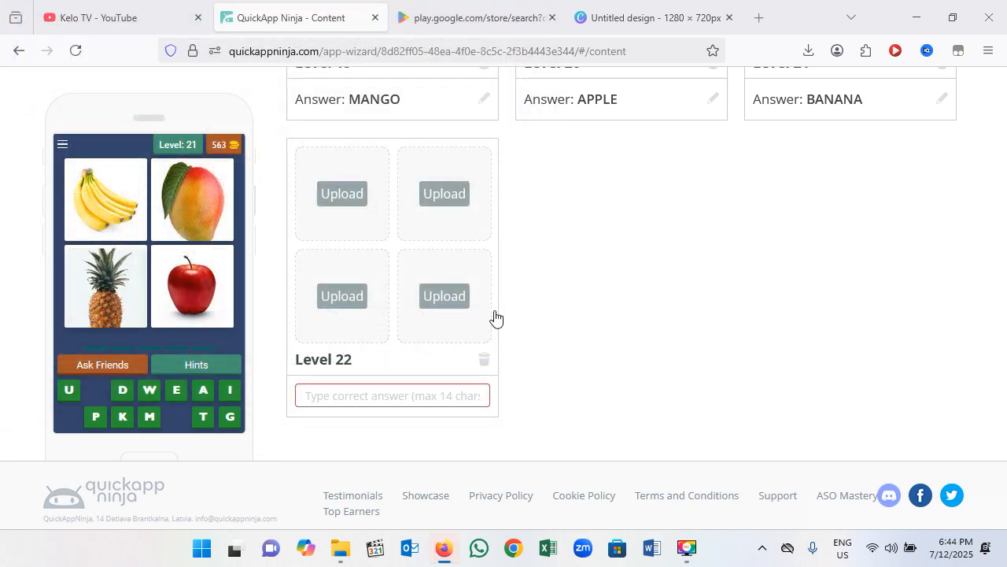
left_click(447, 204)
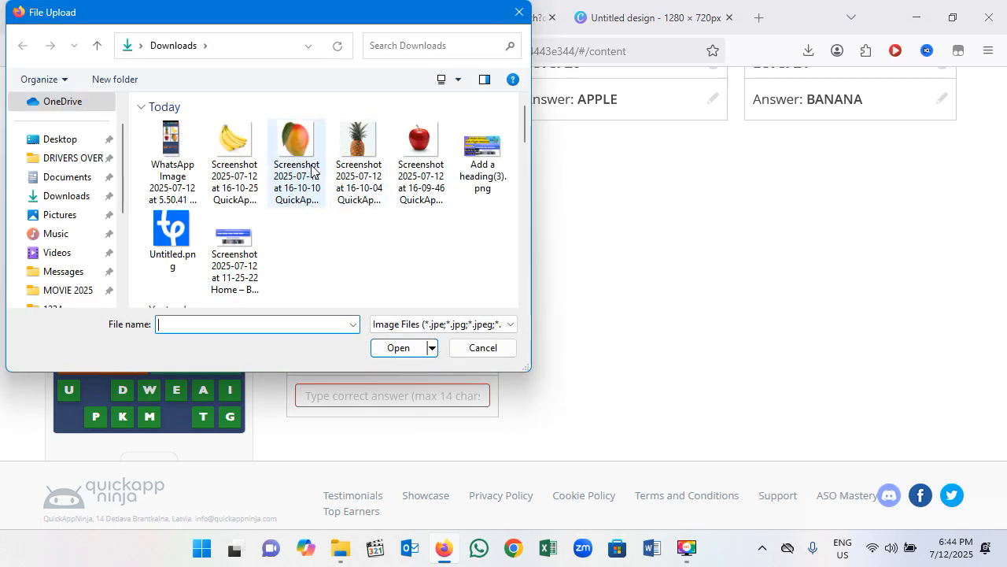
left_click(423, 144)
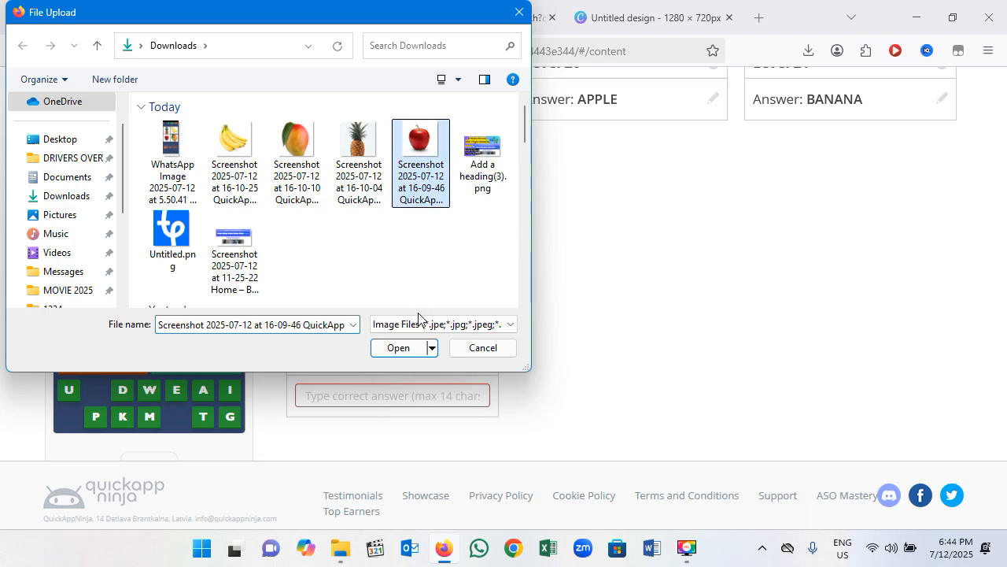
left_click(400, 347)
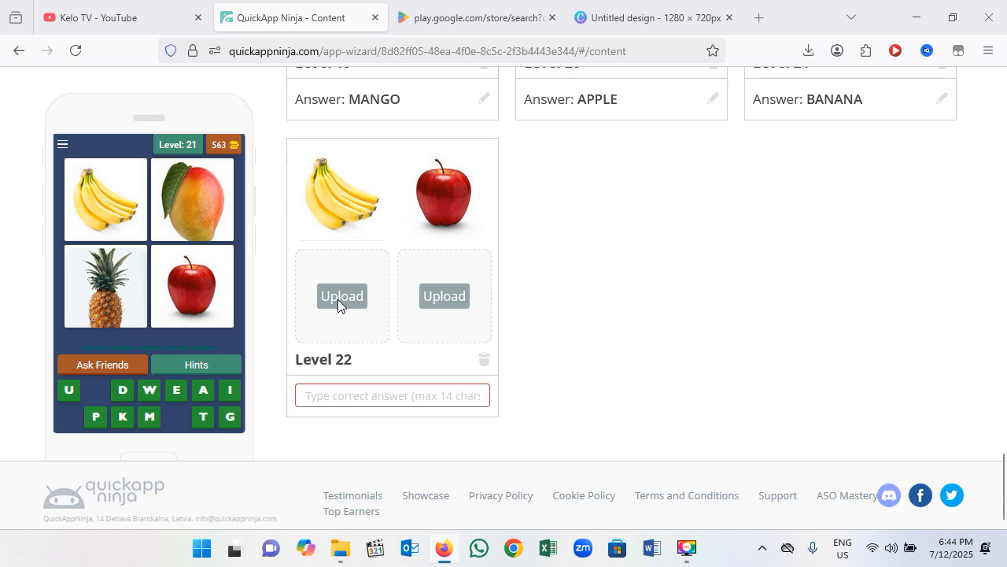
Step: Upload the pineapple screenshot to Level 22's third picture slot and the mango screenshot to its fourth slot
left_click(338, 302)
left_click(364, 153)
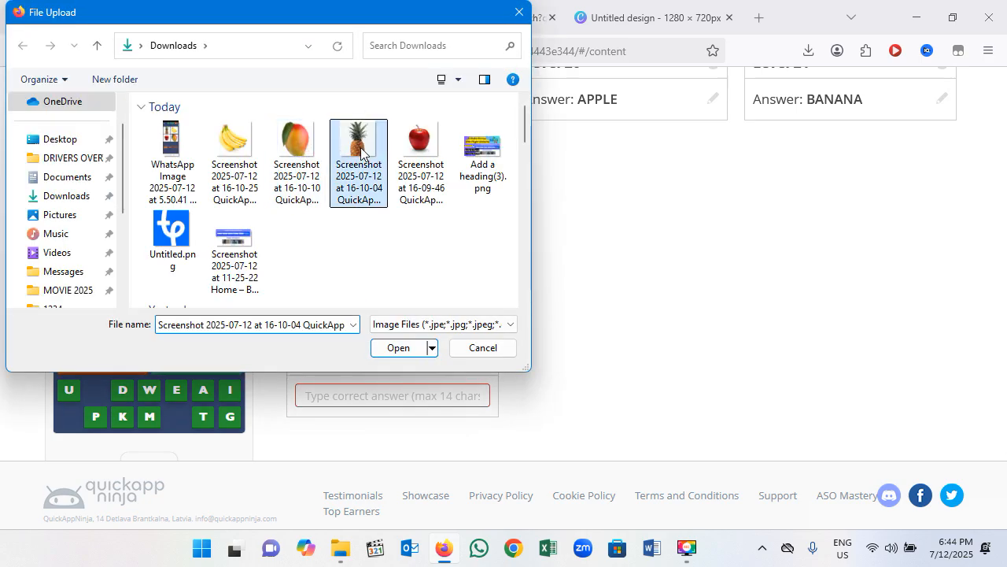
left_click(395, 348)
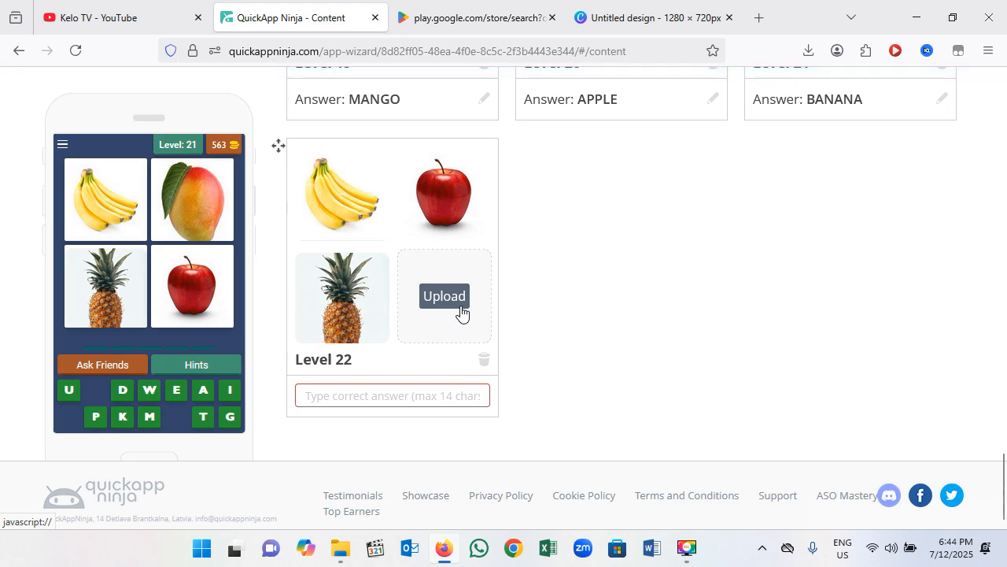
left_click(450, 302)
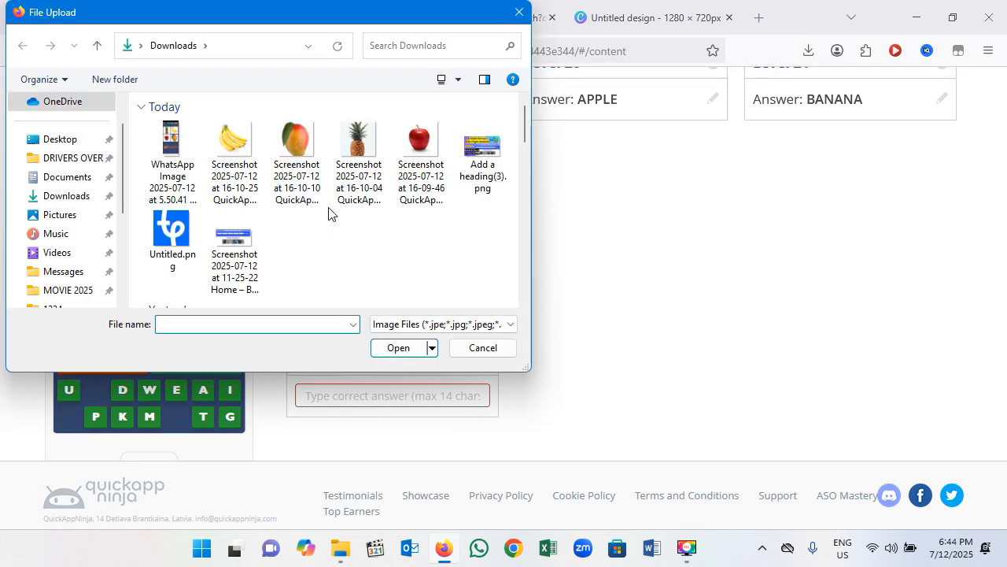
left_click(305, 158)
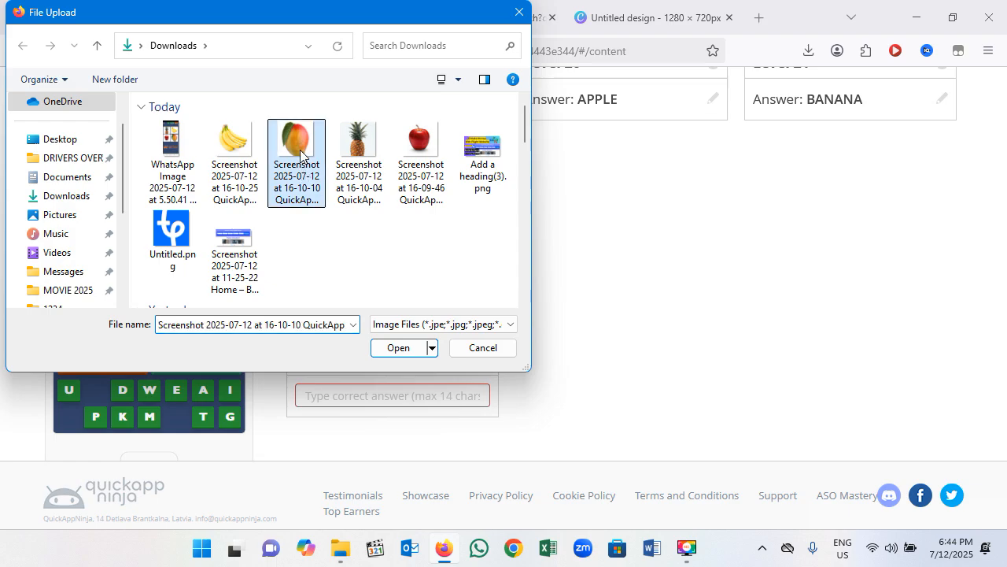
left_click(390, 348)
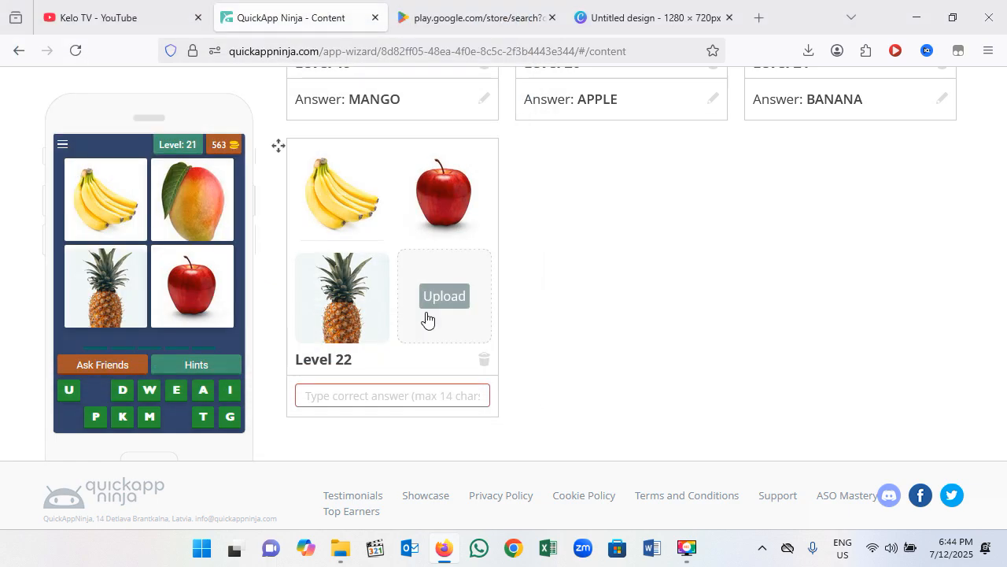
Step: Copy the answer text PINEAPPLE from the Level 14 card
scroll(472, 319, "up", 4)
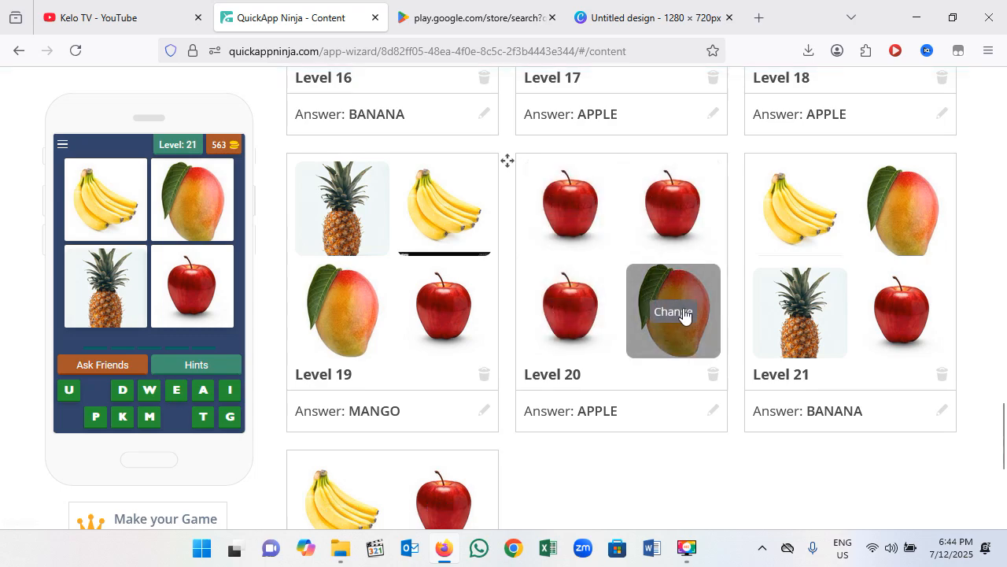
scroll(611, 368, "up", 1)
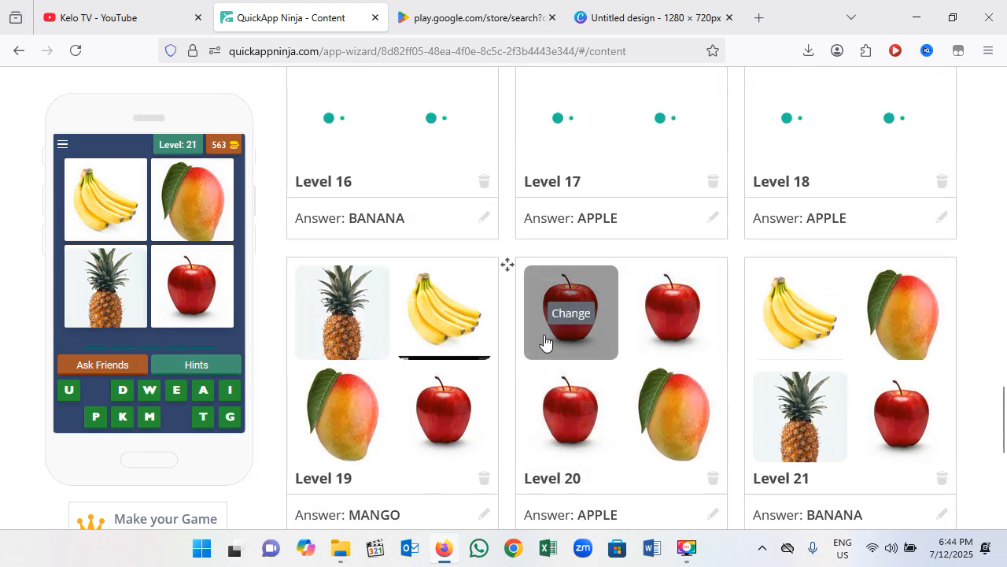
scroll(544, 340, "down", 5)
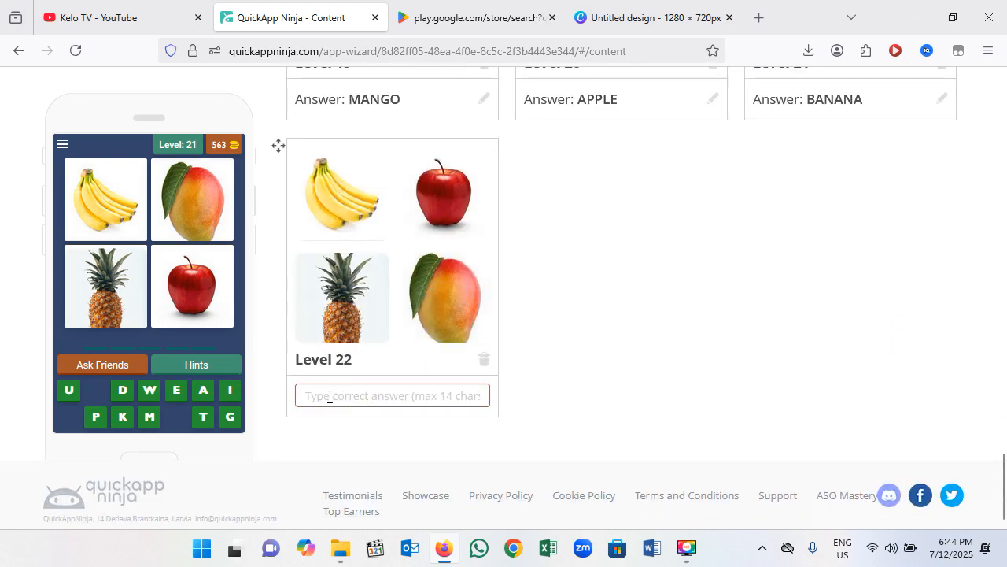
scroll(634, 351, "up", 2)
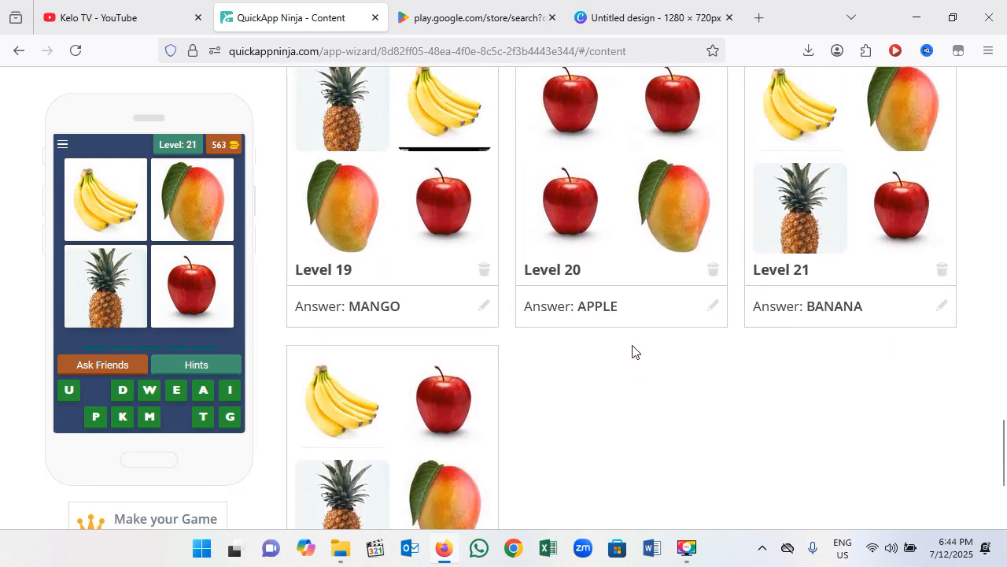
scroll(760, 400, "up", 1)
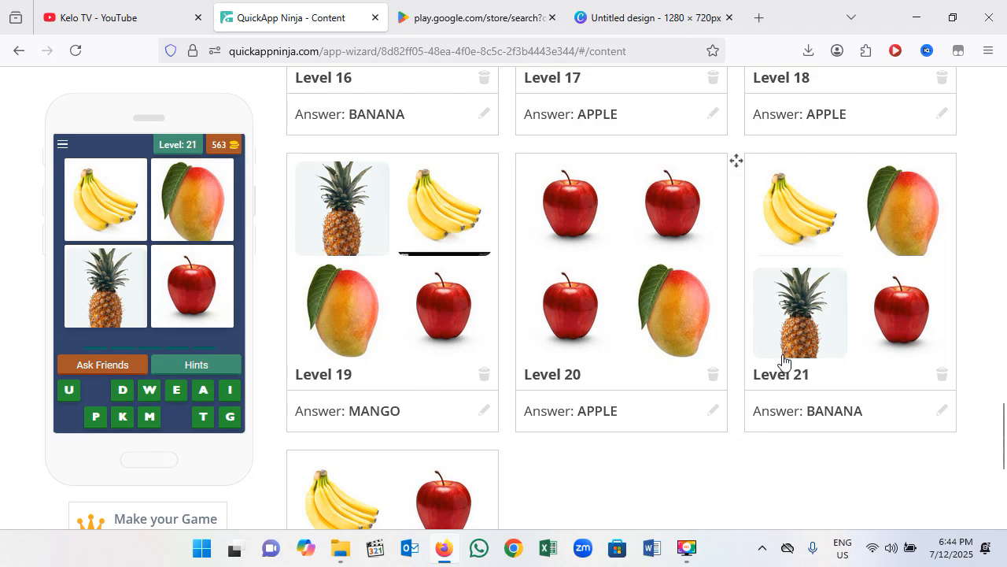
scroll(783, 362, "up", 5)
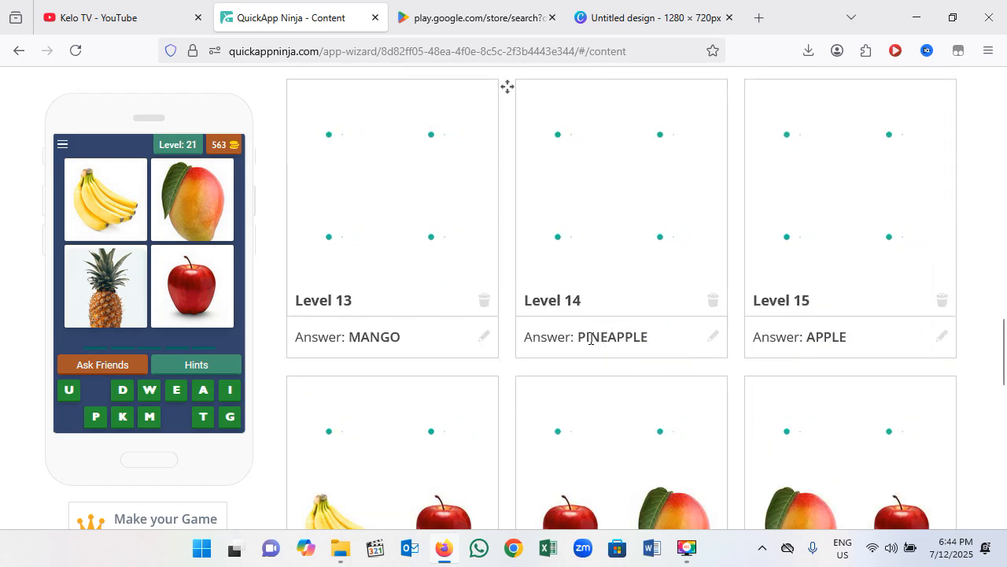
mouse_move(648, 339)
left_mouse_down()
mouse_move(581, 338)
mouse_move(644, 336)
left_mouse_up()
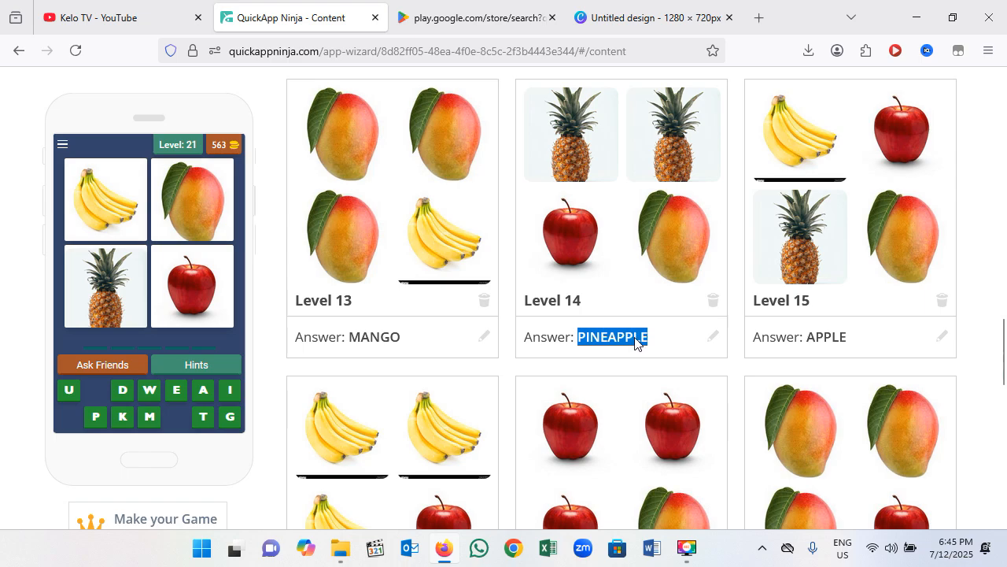
right_click(635, 343)
left_click(651, 115)
Step: Paste Pineapple as Level 22's correct answer and submit it to complete the level
scroll(596, 314, "down", 10)
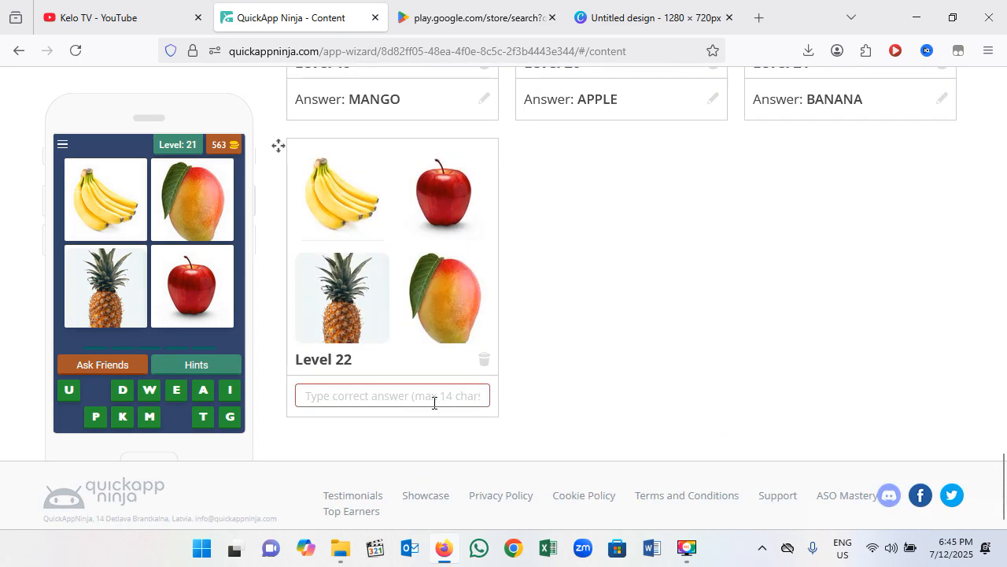
right_click(417, 394)
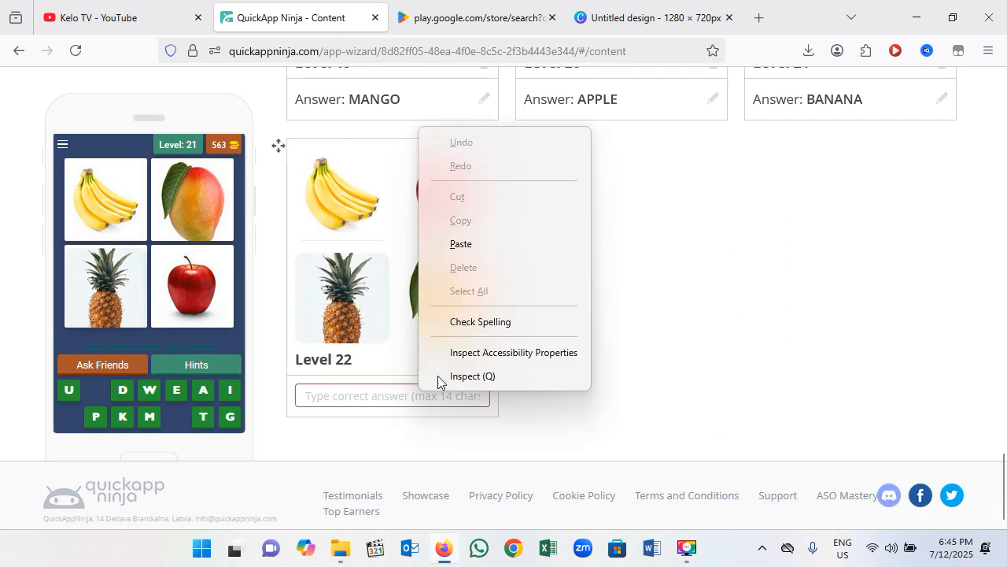
left_click(552, 251)
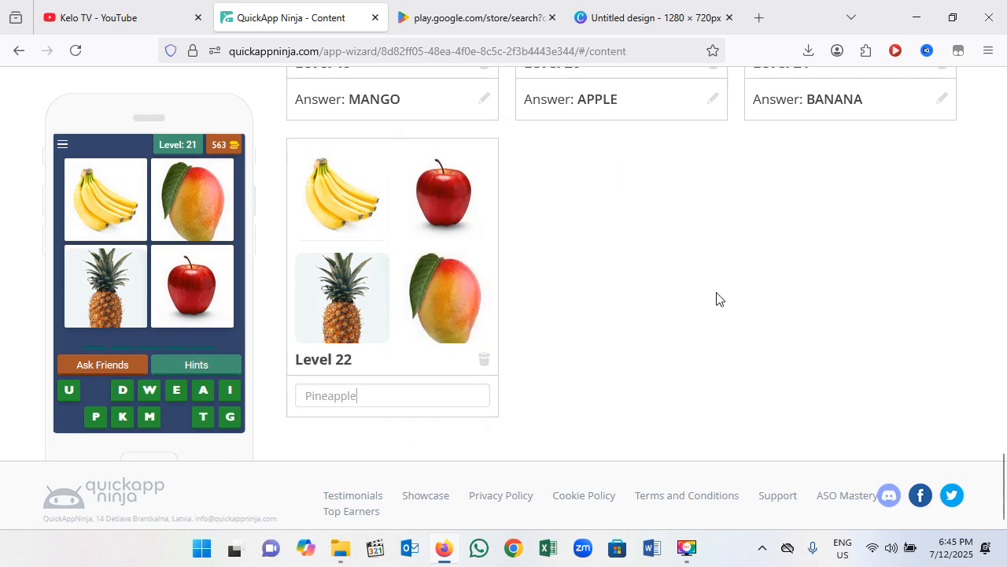
scroll(716, 299, "up", 5)
scroll(703, 330, "down", 5)
key("Return")
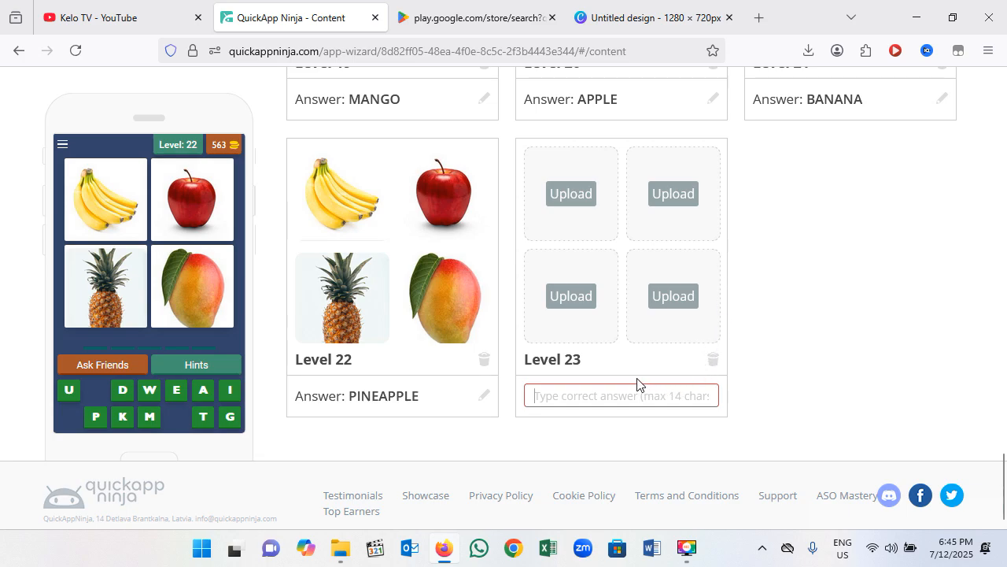
Step: Look back through the game levels and check the level count on the game quality gauge
scroll(610, 387, "up", 2)
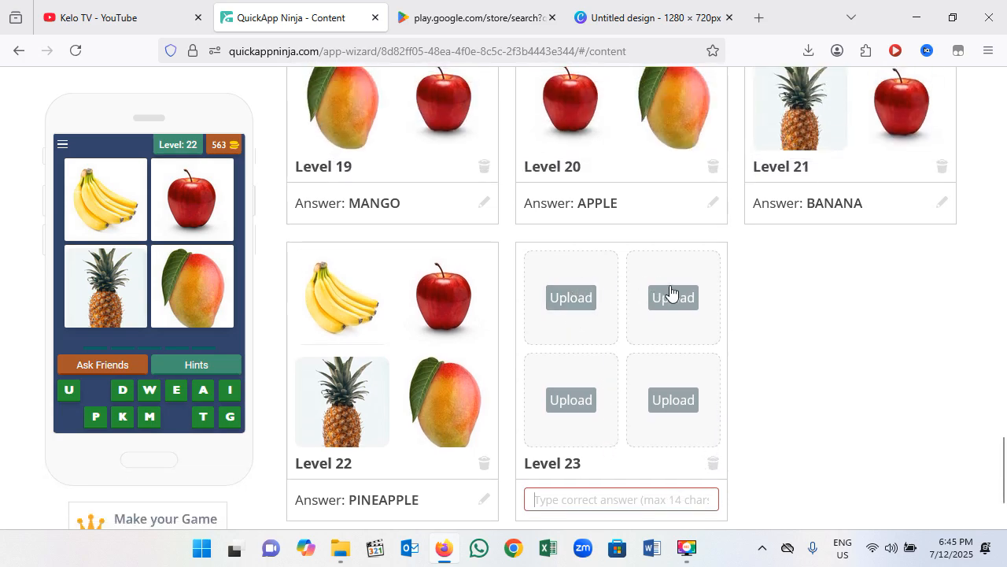
scroll(677, 307, "down", 1)
scroll(683, 318, "down", 1)
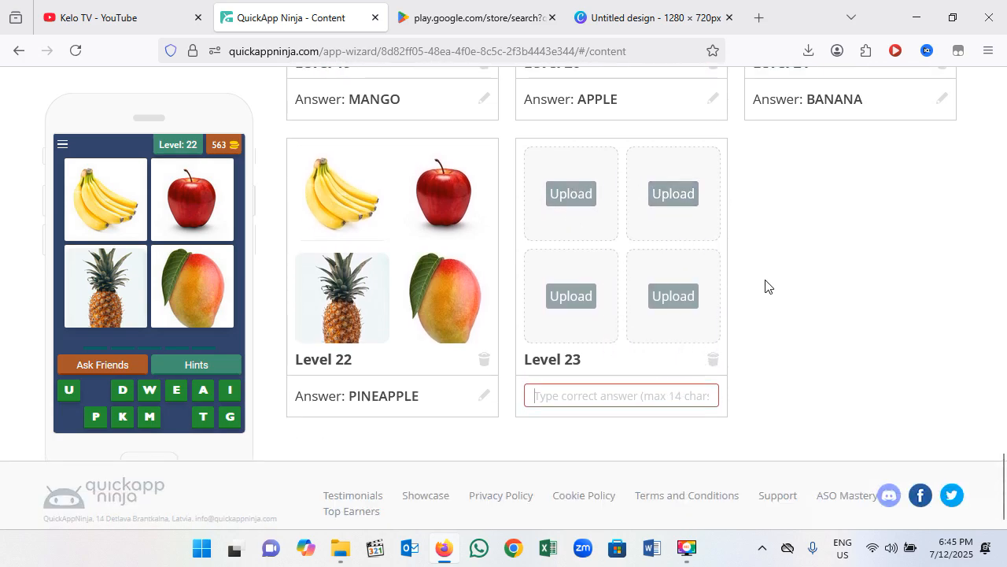
scroll(632, 333, "up", 10)
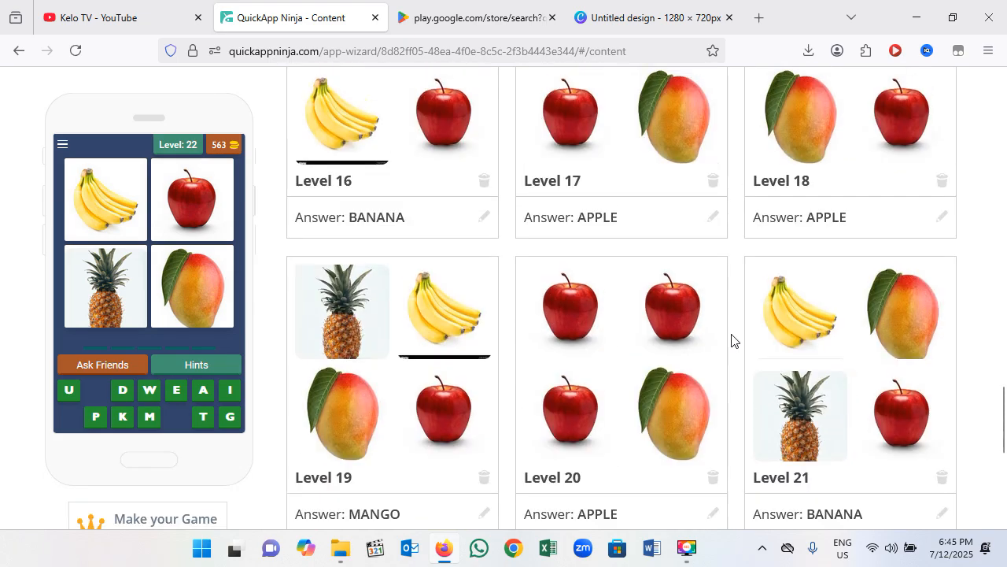
scroll(731, 280, "up", 10)
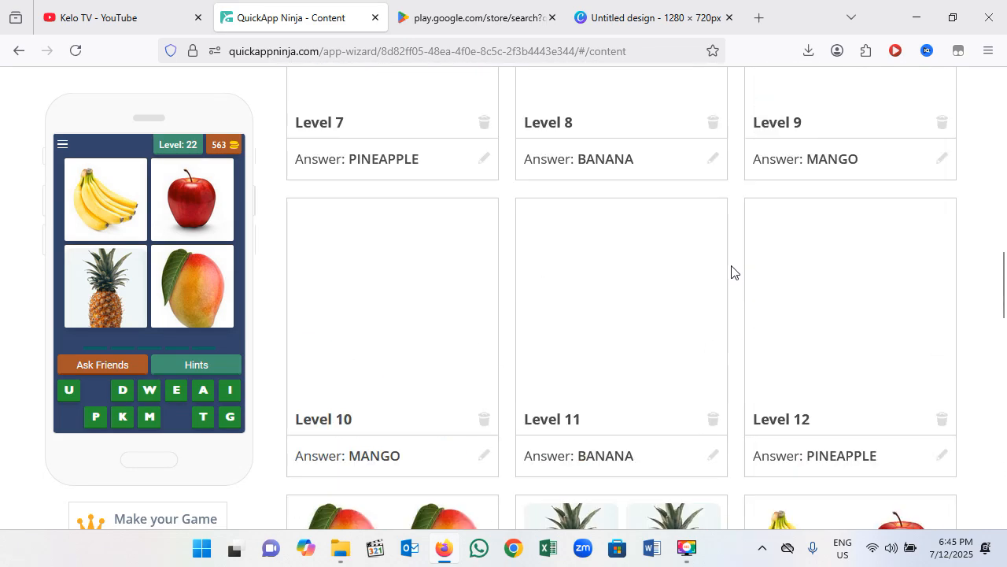
scroll(988, 235, "up", 2)
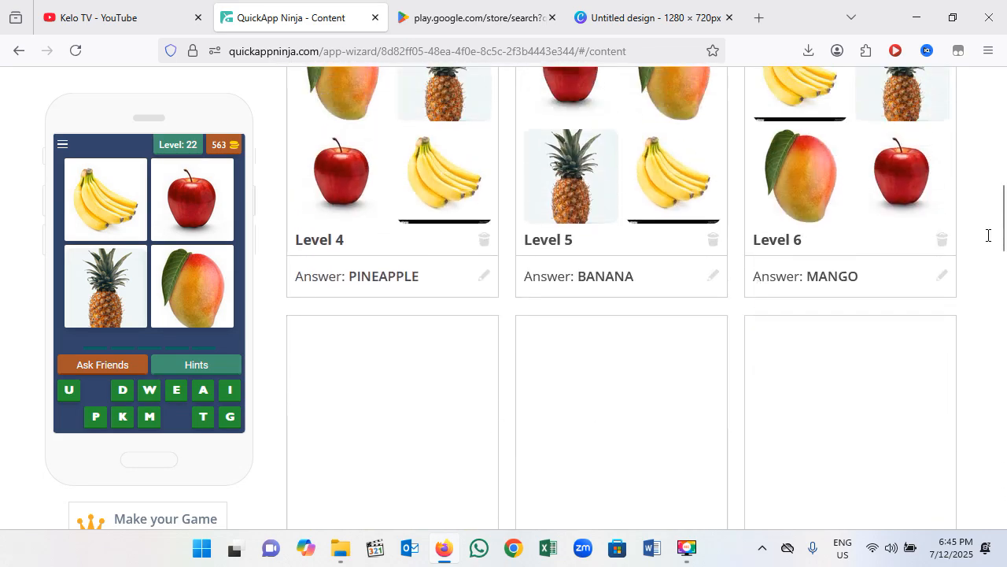
left_click_drag(1000, 225, 1002, 116)
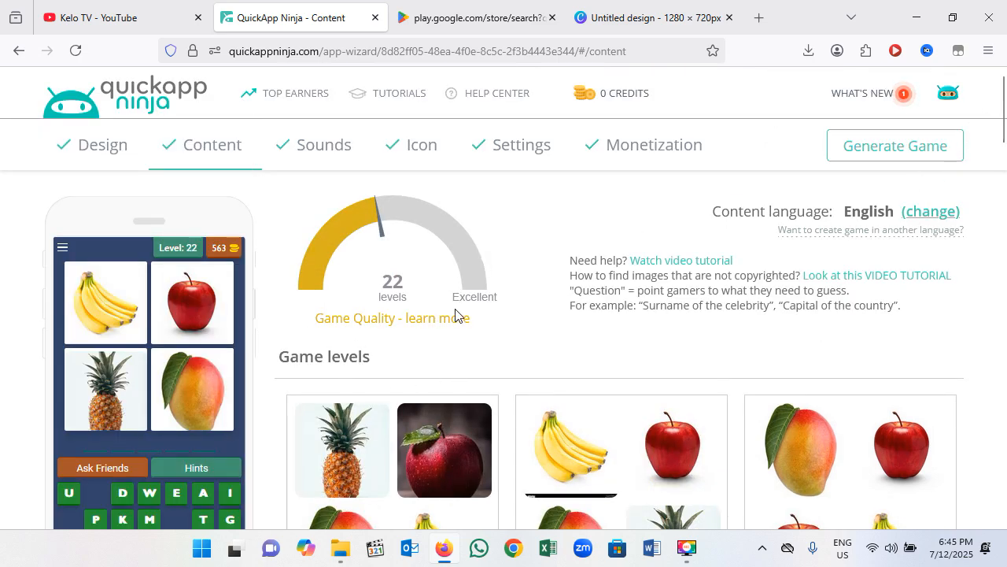
left_click_drag(386, 284, 403, 288)
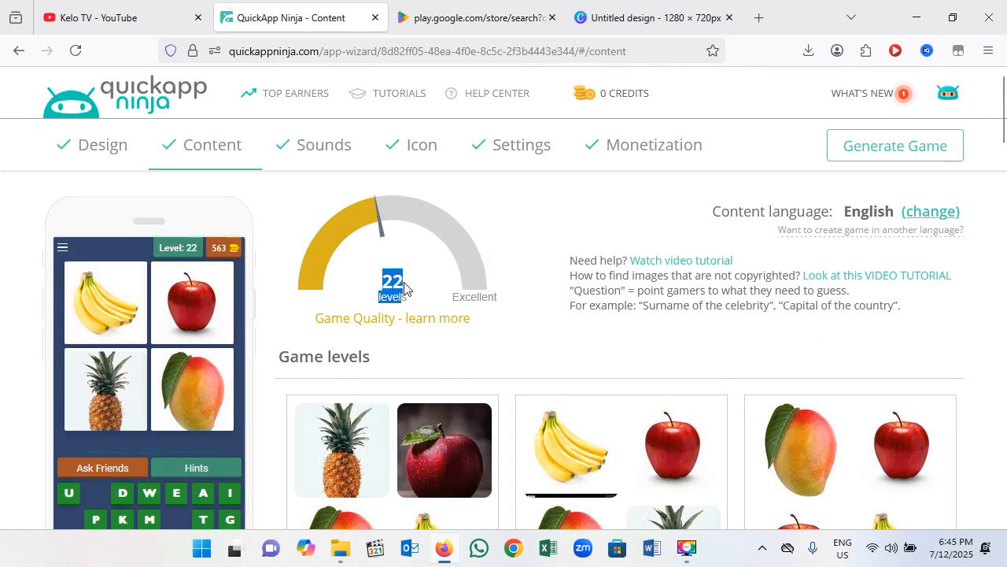
left_click(511, 234)
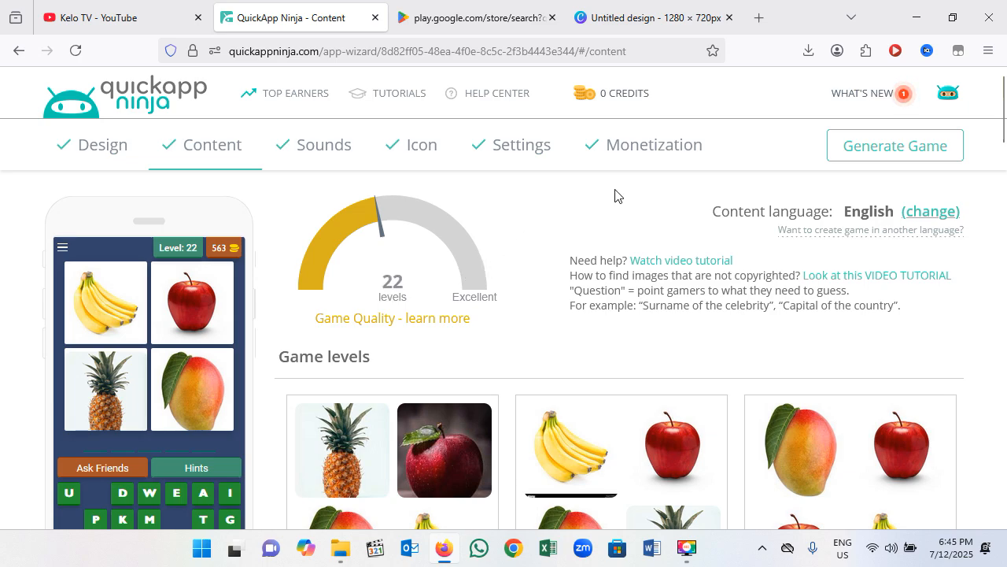
Step: Open the game's sound settings and review the background music and the list of default sounds
left_click(311, 156)
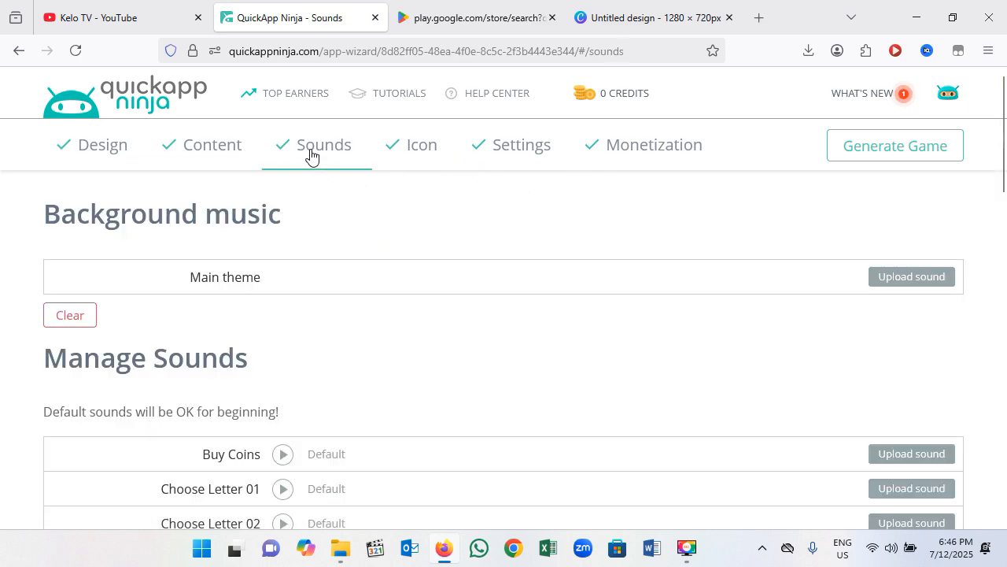
scroll(436, 351, "down", 3)
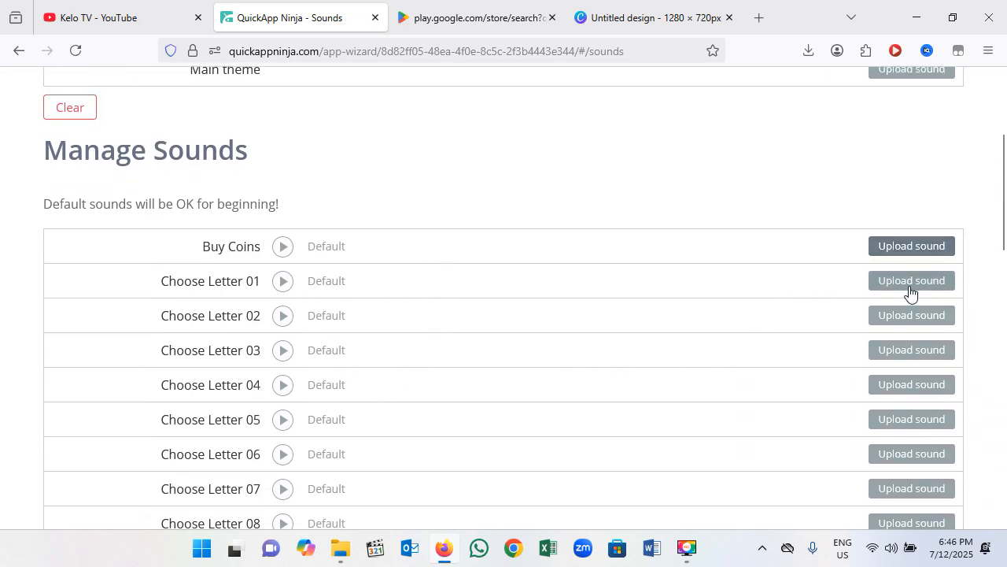
scroll(909, 338, "down", 4)
scroll(423, 261, "up", 7)
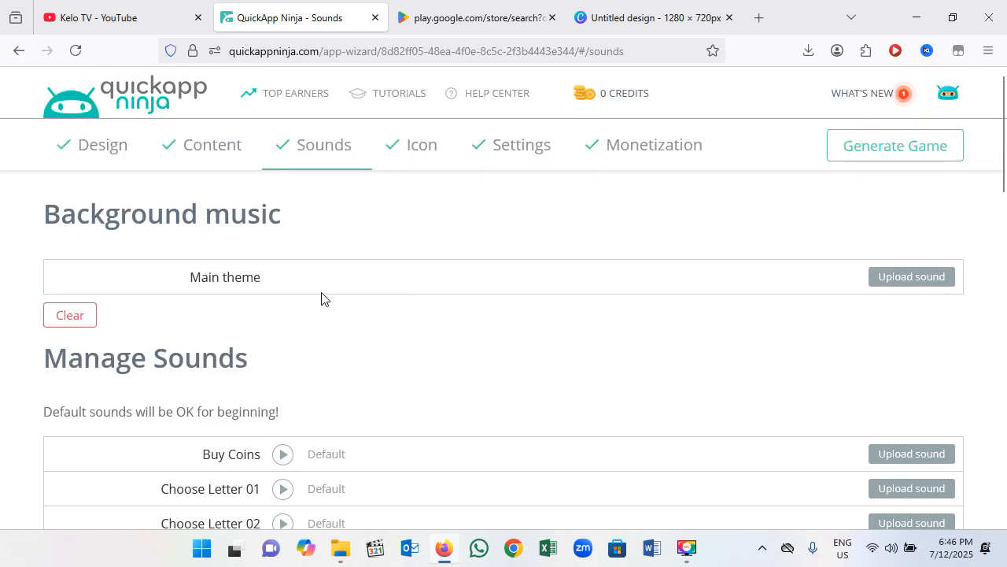
Step: Open the game icon page and examine the icon templates, current icon, template preview and Google Play preview
left_click(423, 154)
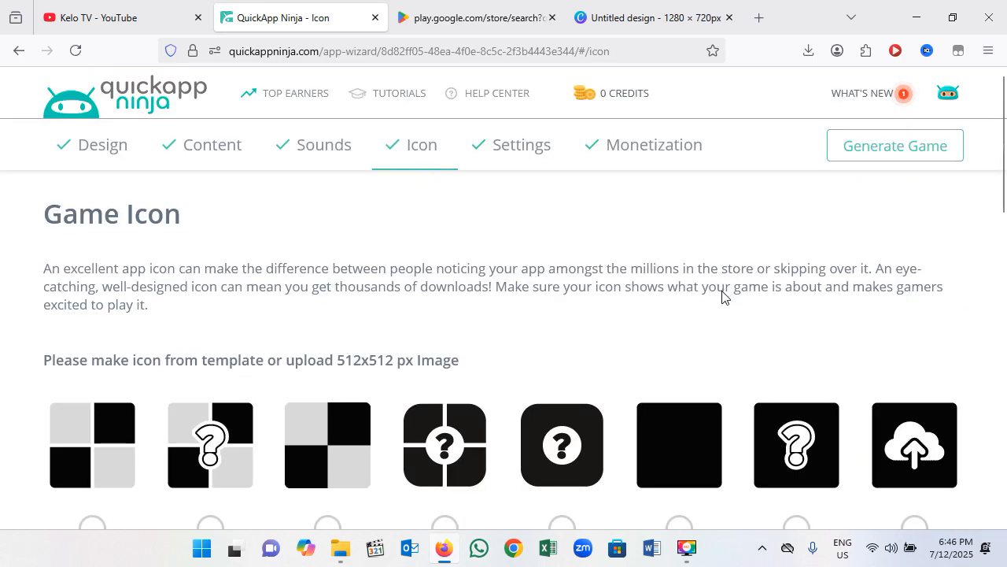
scroll(709, 299, "down", 4)
scroll(534, 400, "down", 3)
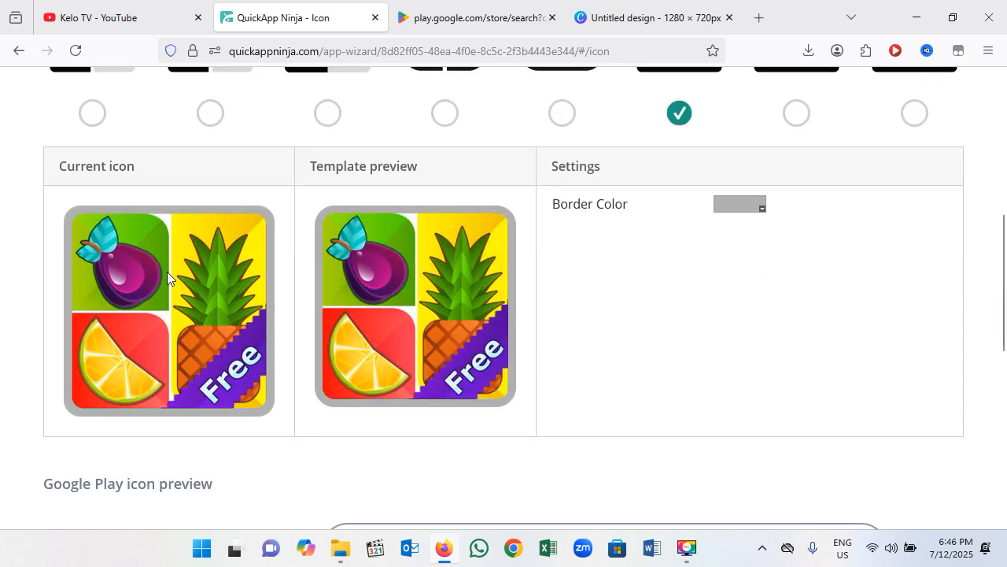
mouse_move(414, 310)
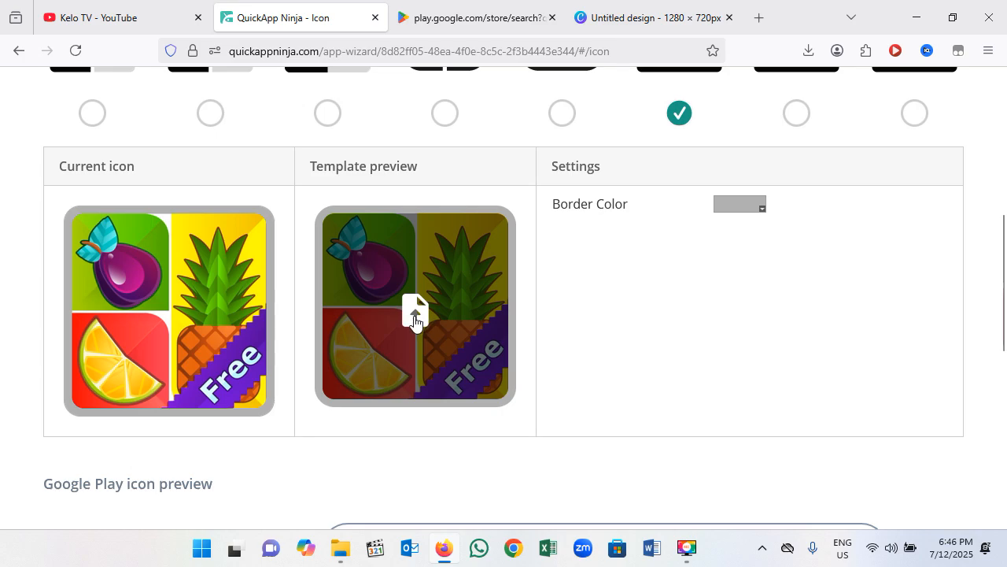
scroll(425, 299, "down", 3)
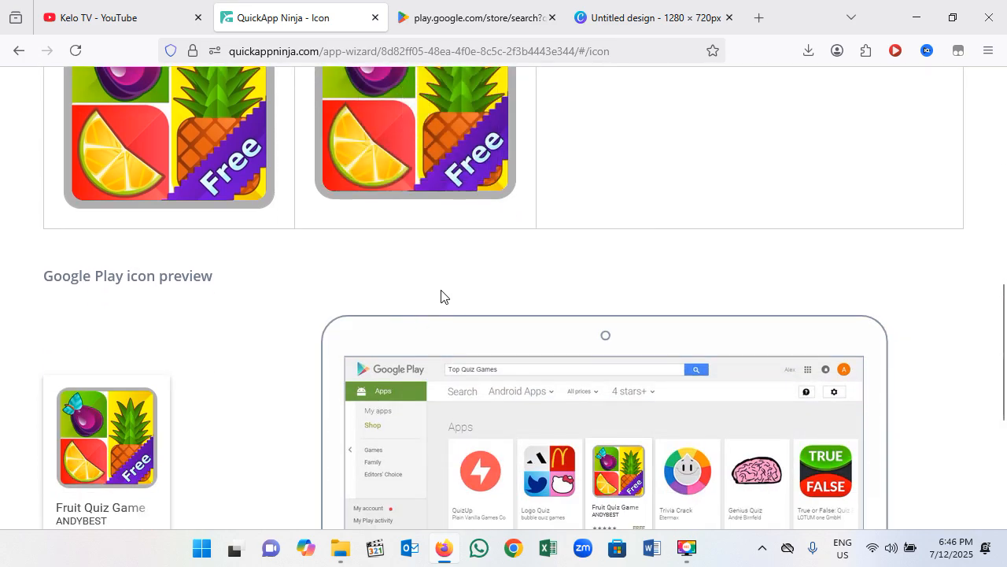
scroll(443, 294, "down", 3)
scroll(278, 277, "up", 10)
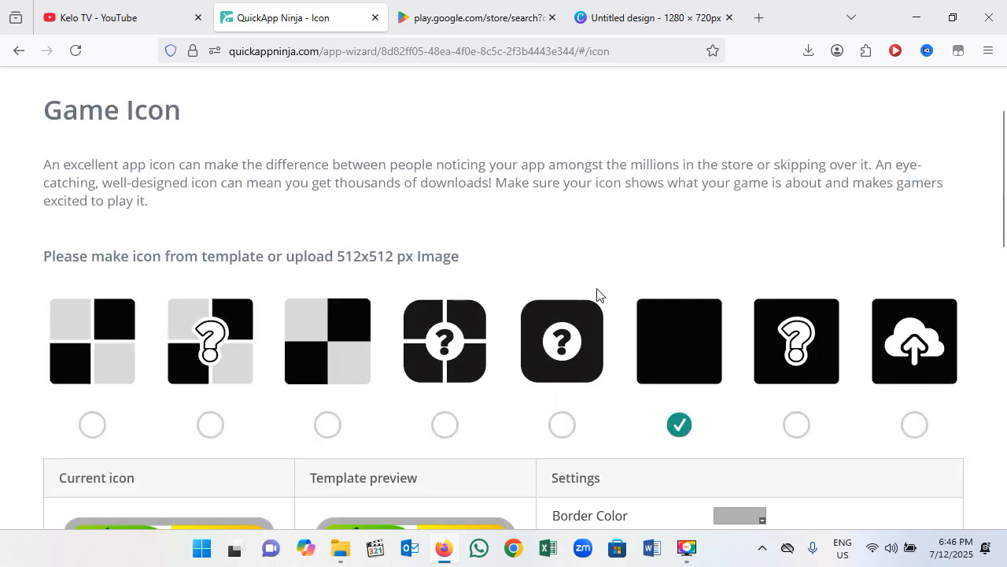
scroll(631, 248, "down", 5)
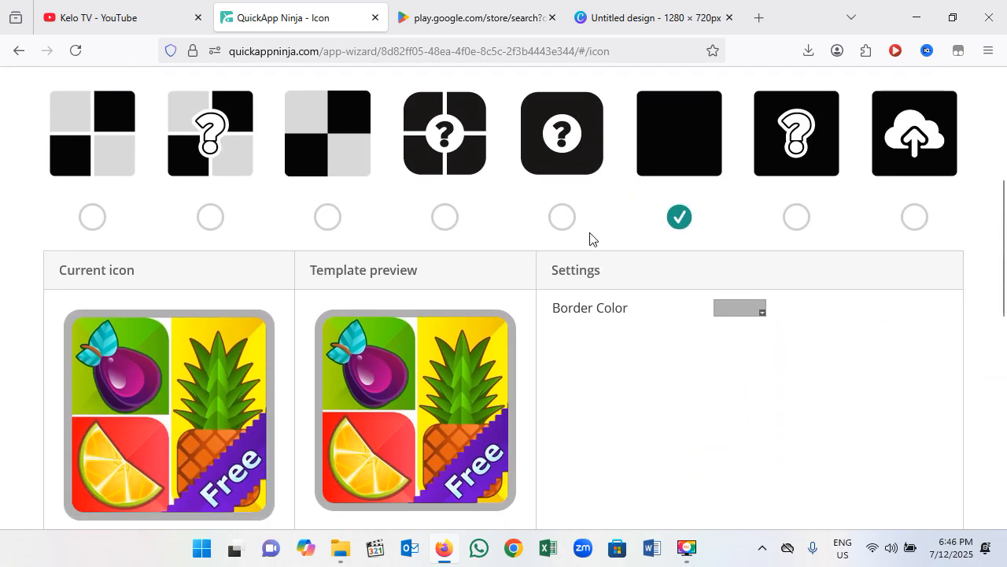
scroll(551, 265, "down", 1)
scroll(539, 288, "up", 6)
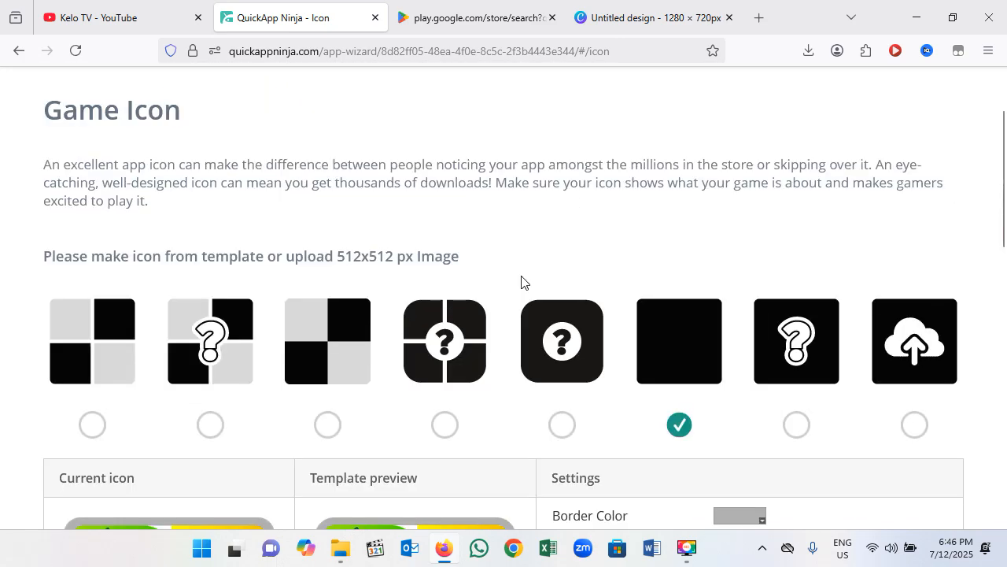
Step: Open the game settings and review the general options, from game name and support email to the privacy policy URL and GDPR compliance
scroll(521, 282, "up", 3)
left_click(524, 154)
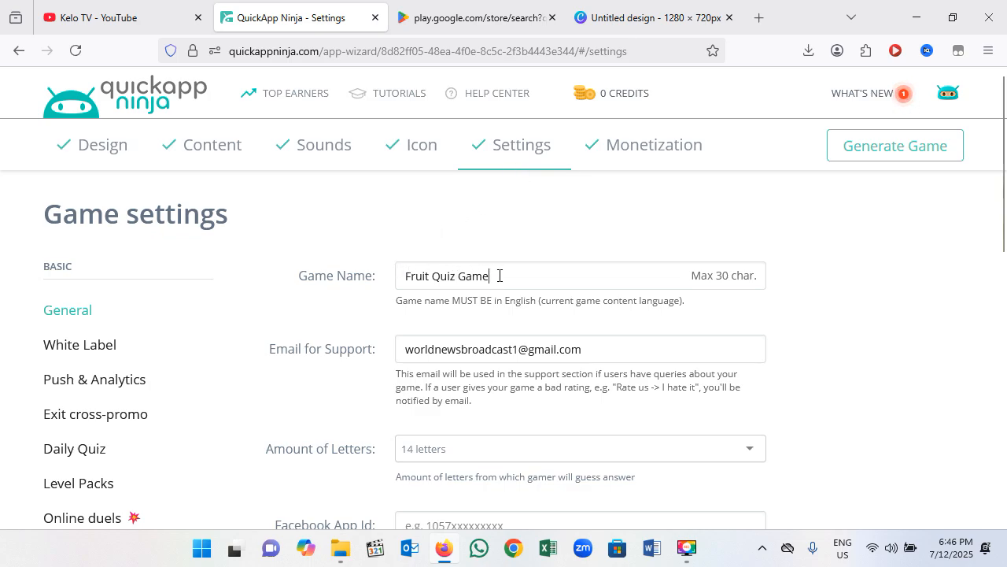
left_click_drag(496, 276, 381, 275)
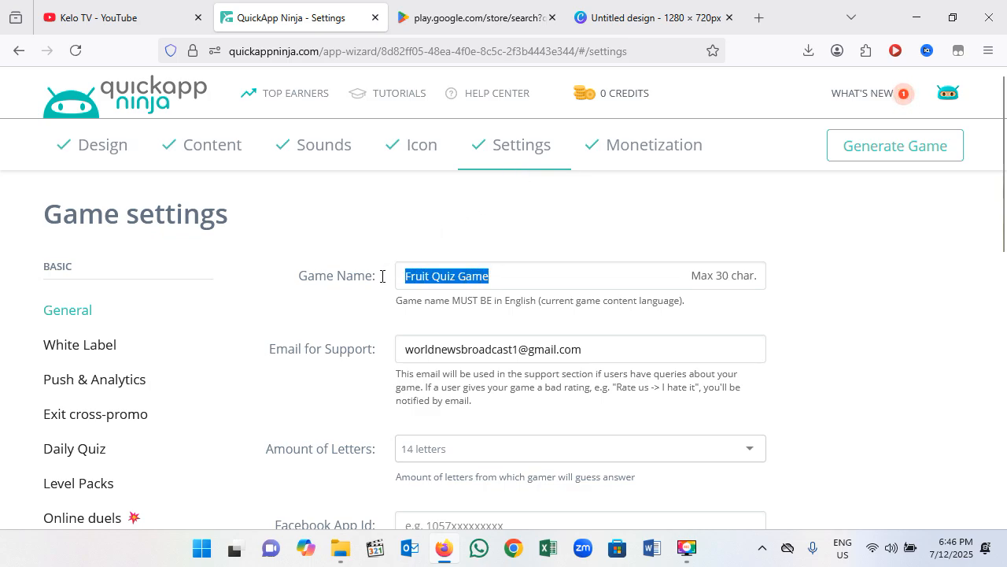
left_click(451, 275)
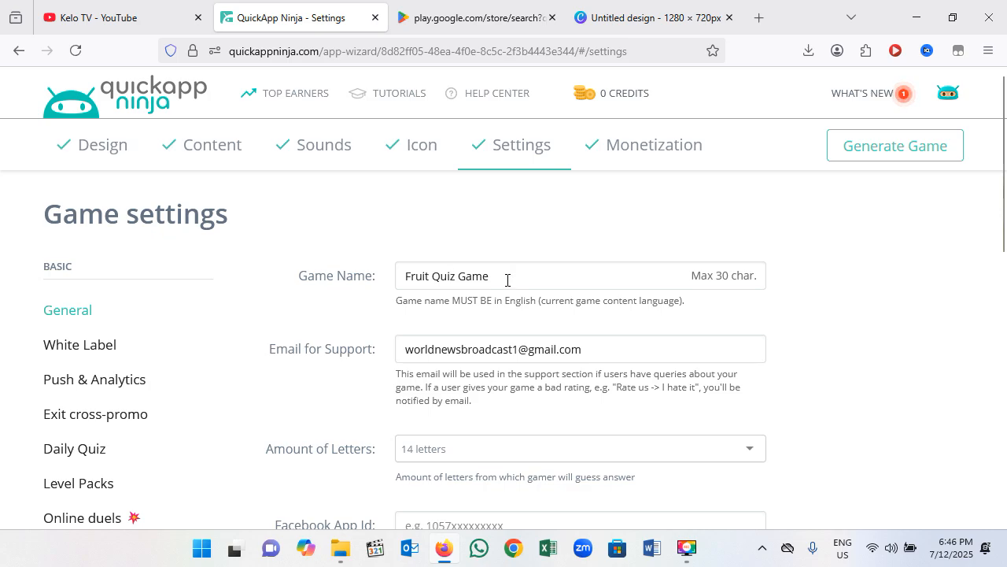
scroll(507, 277, "down", 1)
scroll(464, 253, "down", 1)
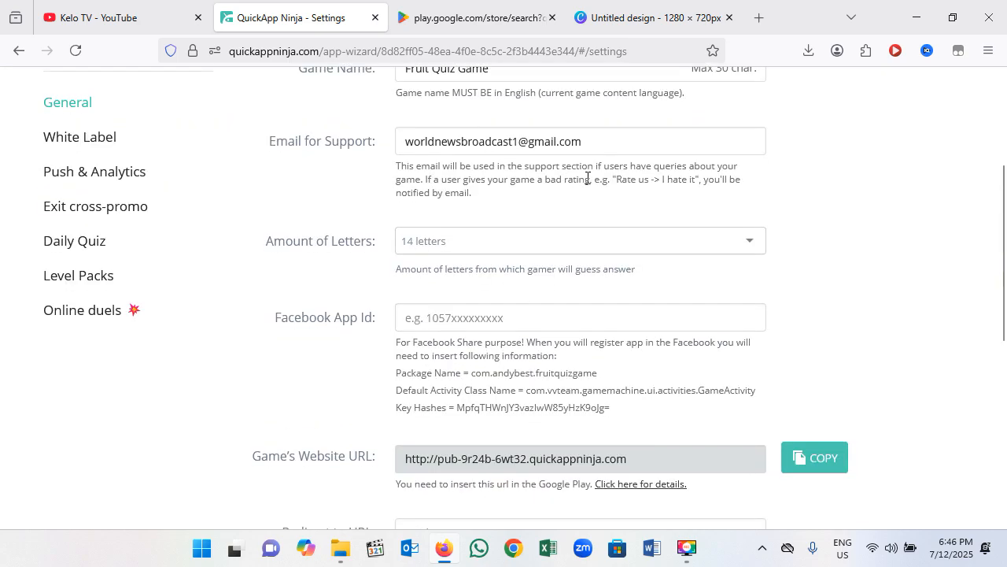
scroll(708, 236, "down", 1)
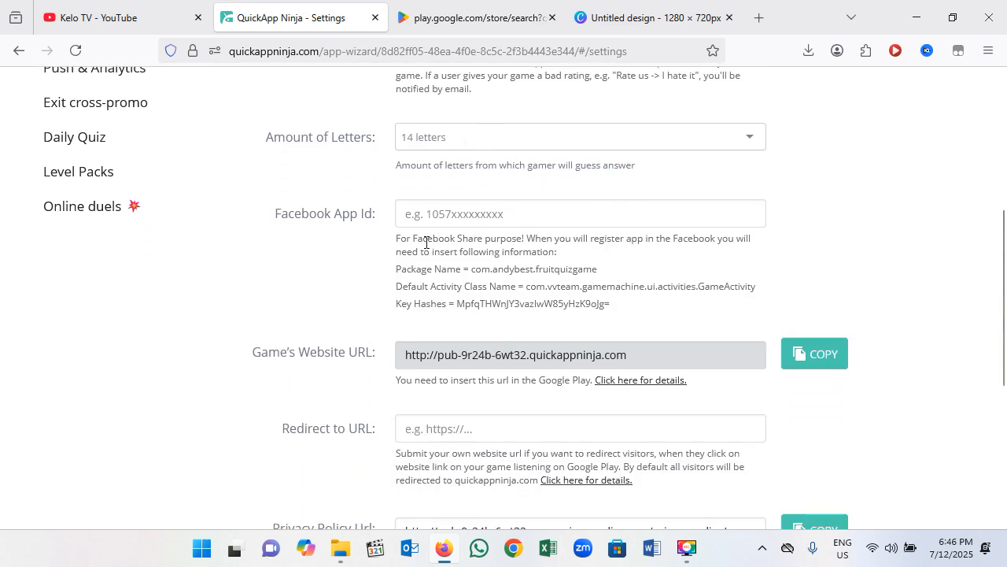
scroll(460, 225, "down", 3)
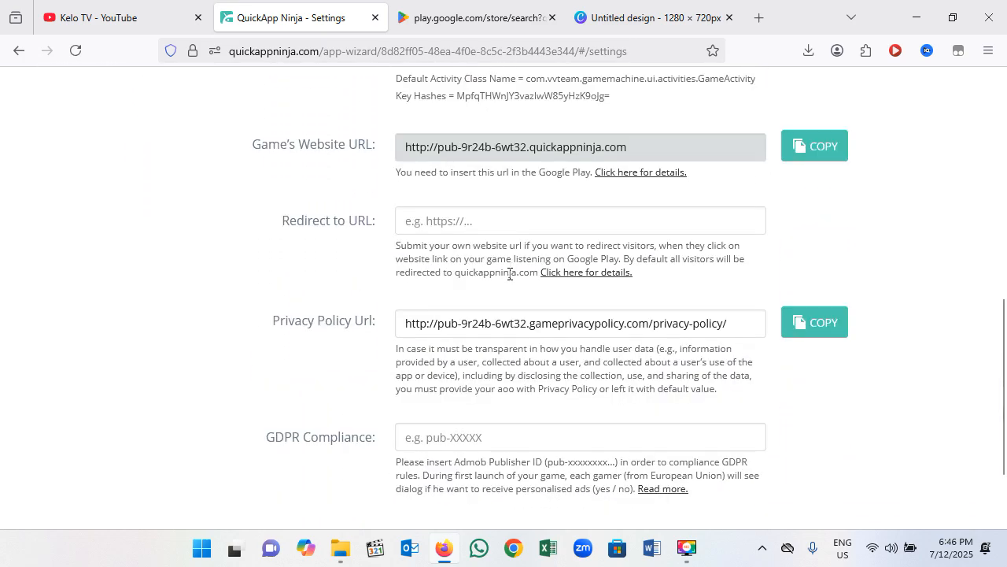
scroll(394, 251, "up", 6)
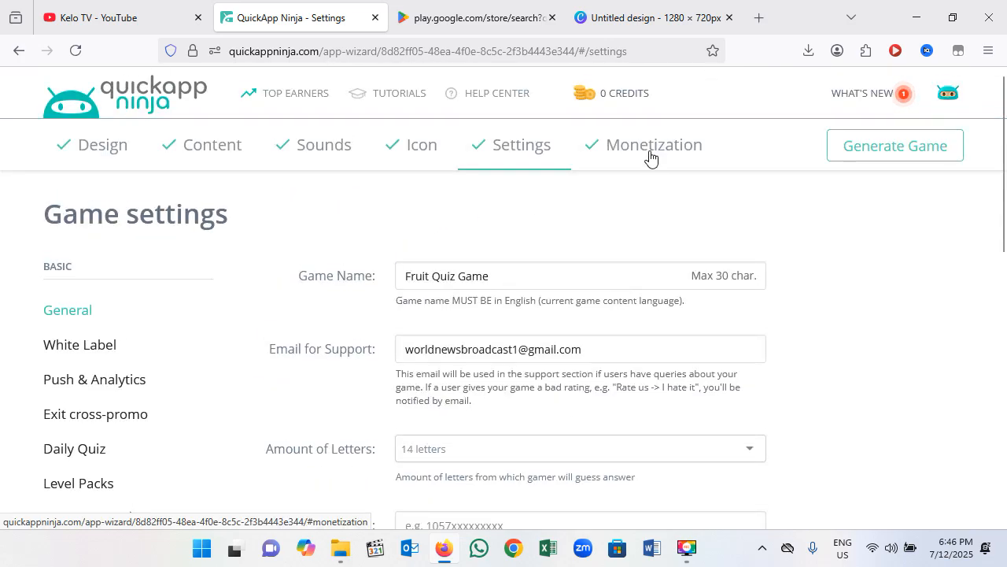
Step: Open the monetization settings and review the in-app purchase coin packs, no-ads product and Amazon public key option
left_click(650, 156)
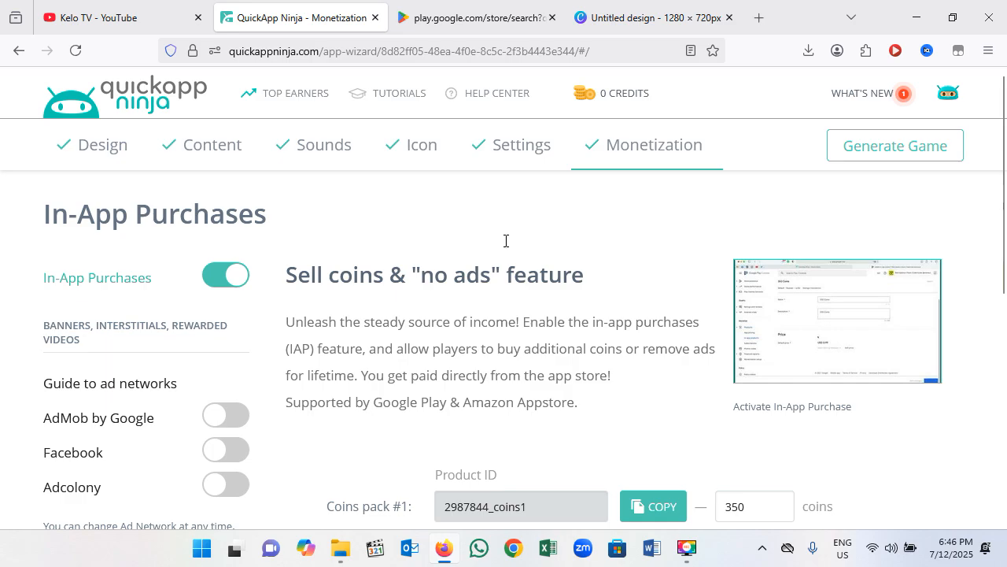
scroll(506, 241, "down", 2)
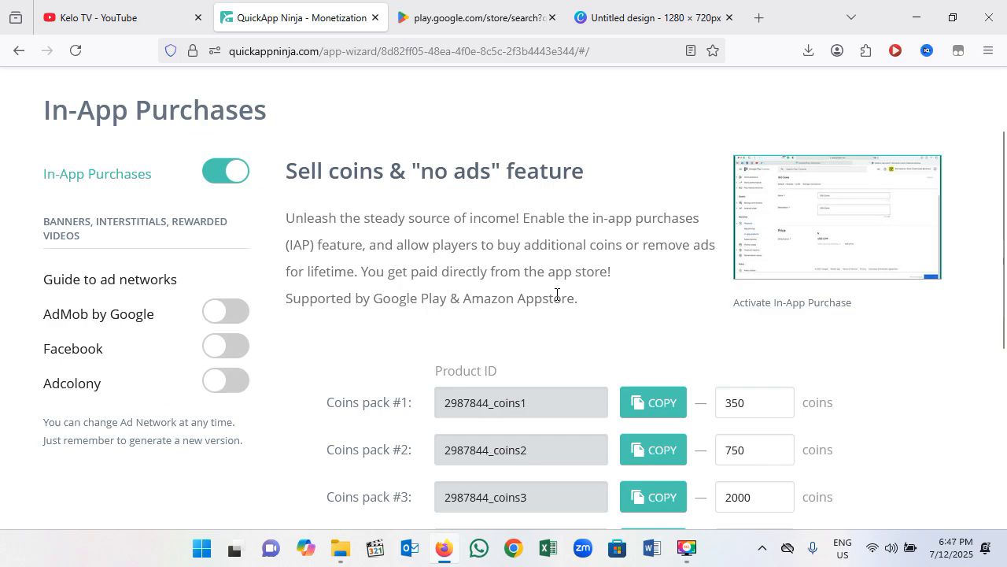
scroll(551, 366, "down", 3)
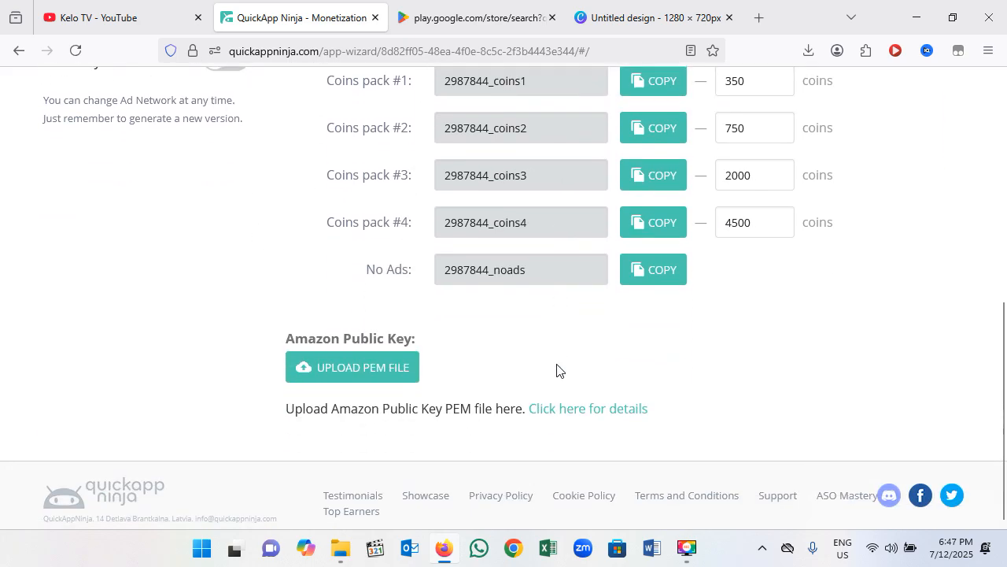
scroll(511, 358, "up", 5)
scroll(152, 333, "down", 2)
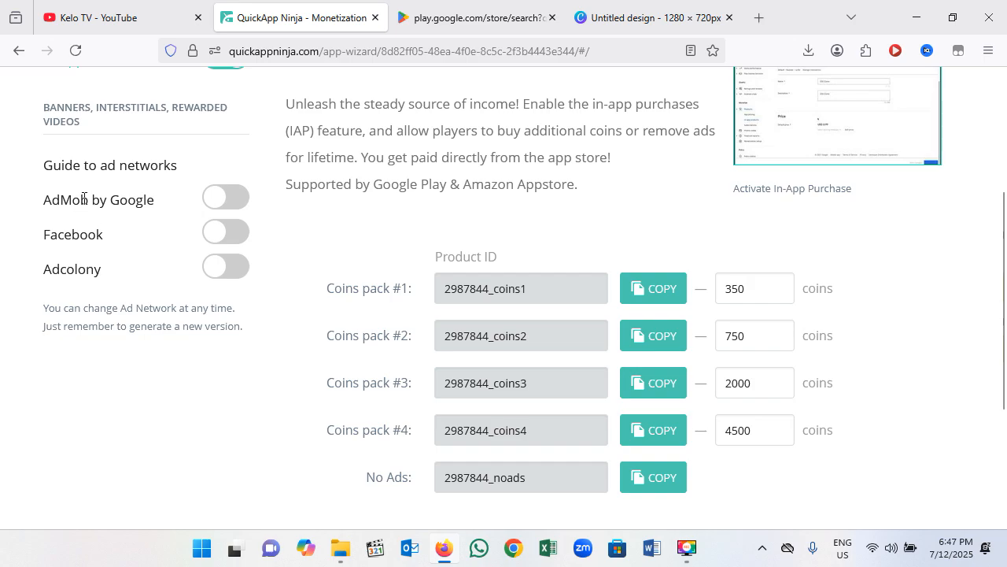
Step: Open the AdMob by Google settings and examine the app ID, ad unit ID fields and AdMob connector
left_click(83, 199)
scroll(512, 314, "down", 2)
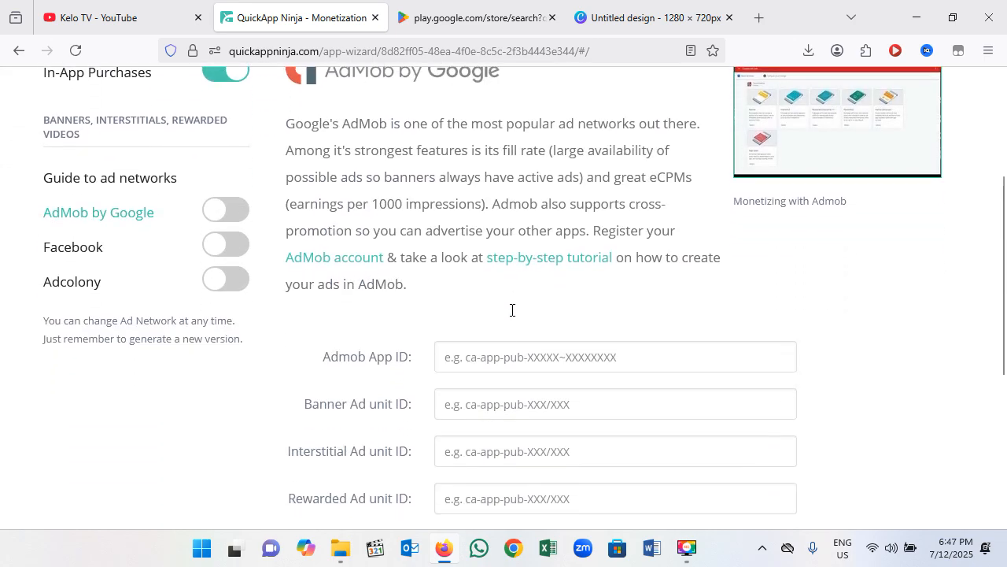
scroll(505, 343, "down", 2)
scroll(456, 272, "down", 2)
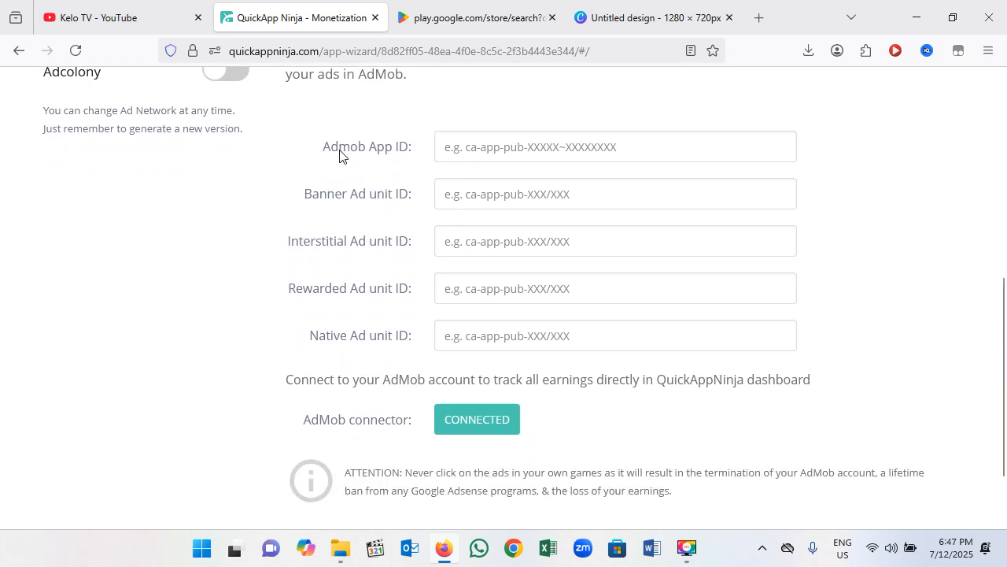
left_click(473, 145)
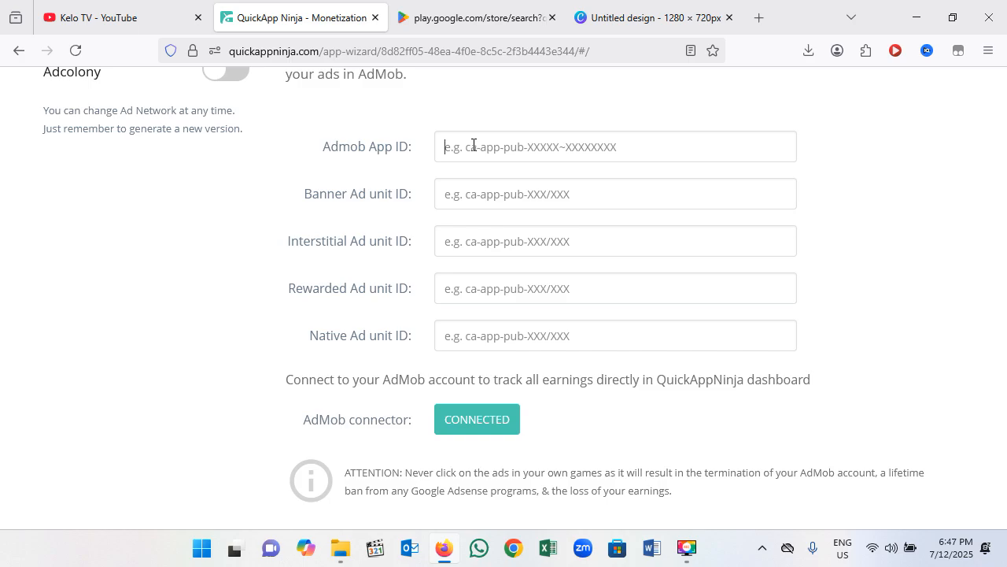
scroll(406, 210, "up", 5)
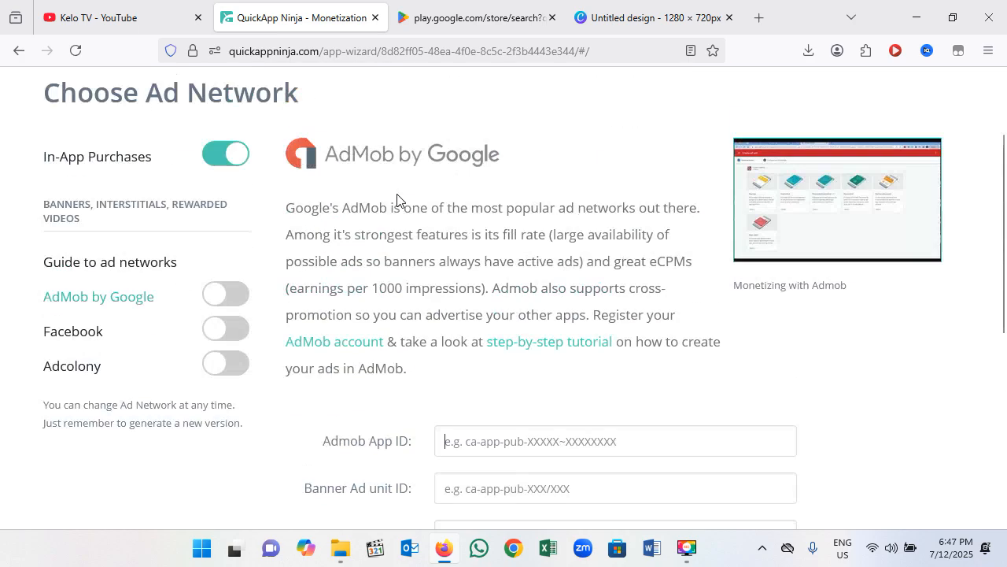
scroll(515, 262, "down", 5)
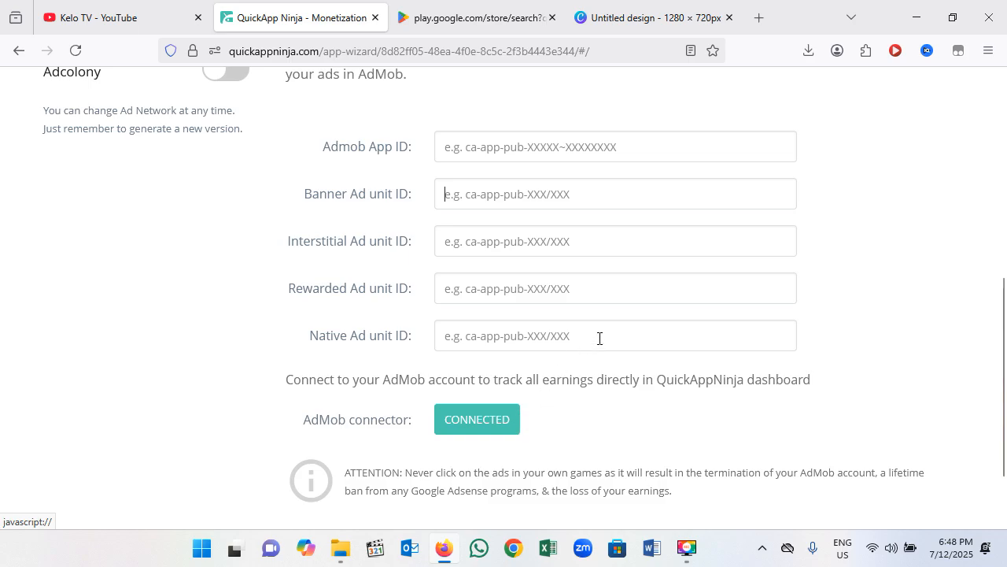
Step: Generate the game and decline the offer to learn how to upload it to Google Play
scroll(572, 418, "up", 5)
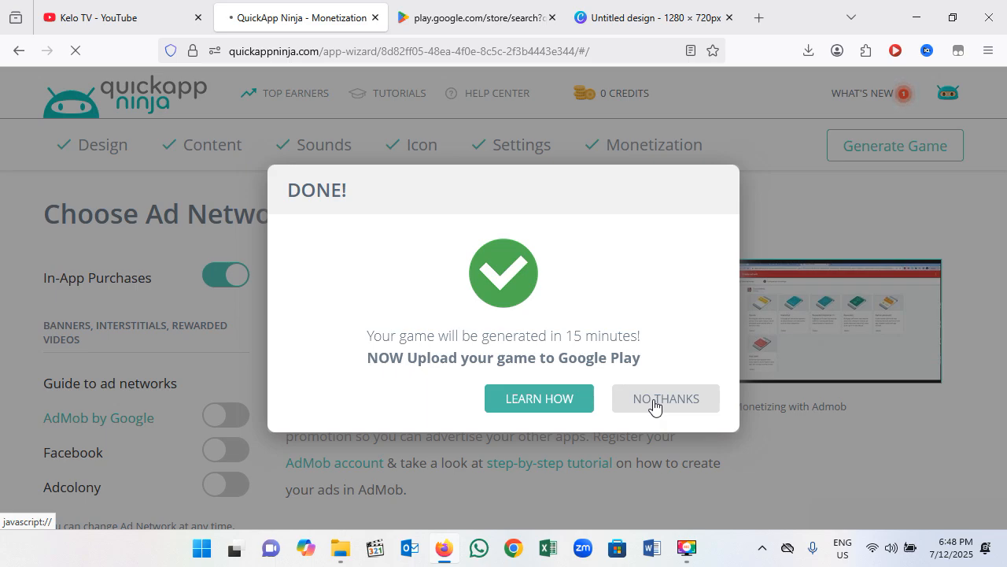
left_click(653, 403)
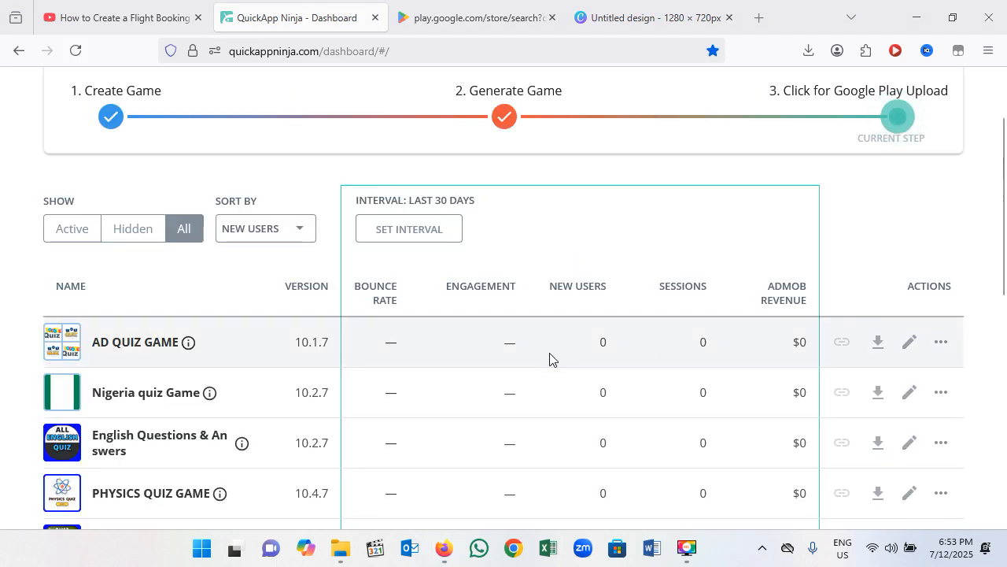
Step: Find Fruit Quiz Game in the dashboard's game list, check its generation status and open its download resources
scroll(512, 351, "down", 3)
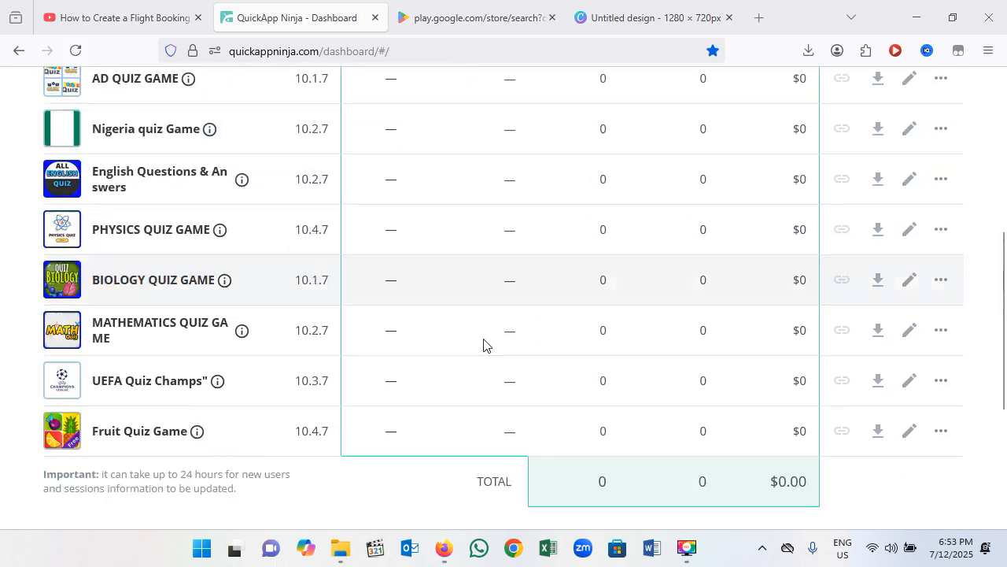
scroll(483, 344, "down", 3)
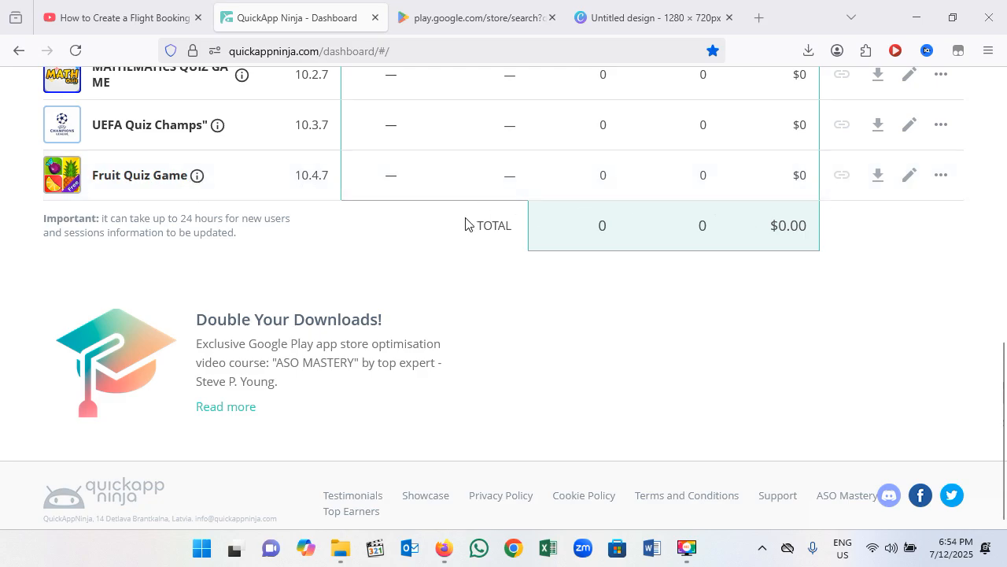
scroll(268, 228, "up", 4)
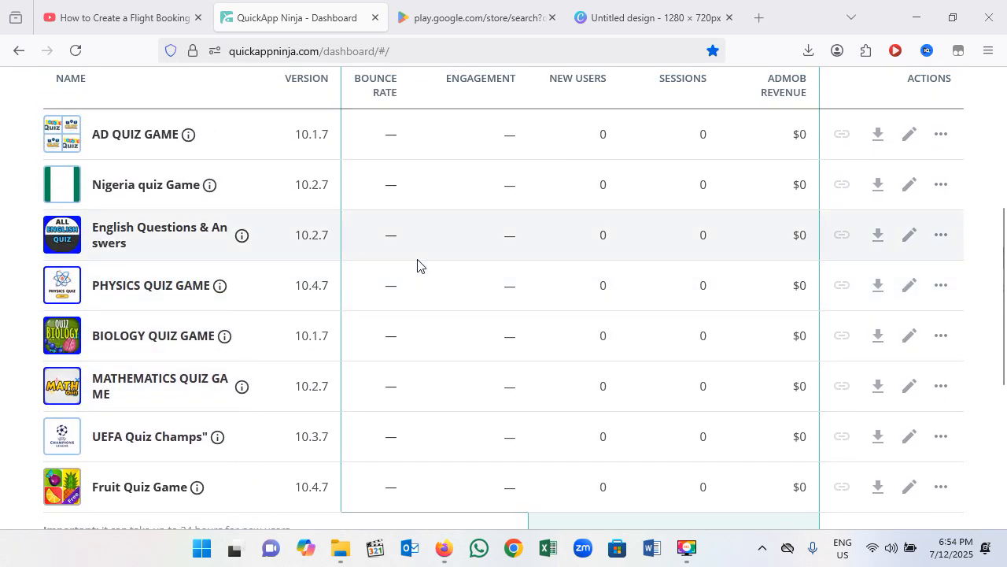
scroll(401, 272, "down", 3)
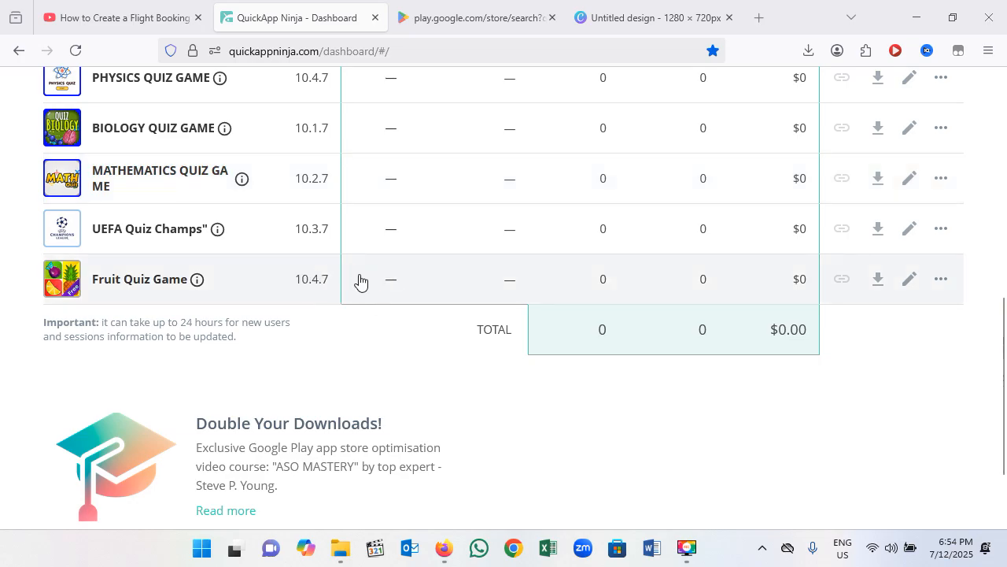
mouse_move(205, 286)
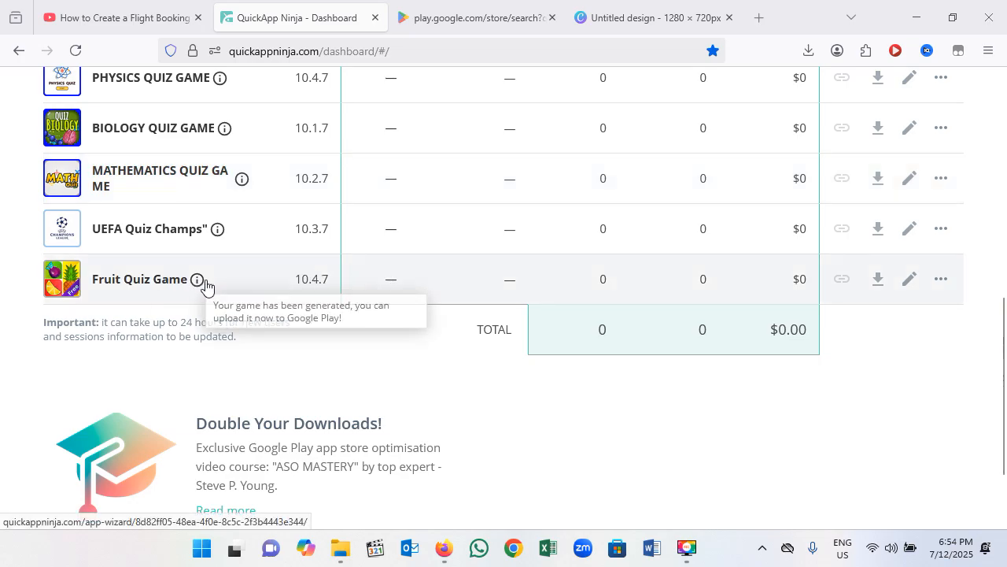
left_click(878, 283)
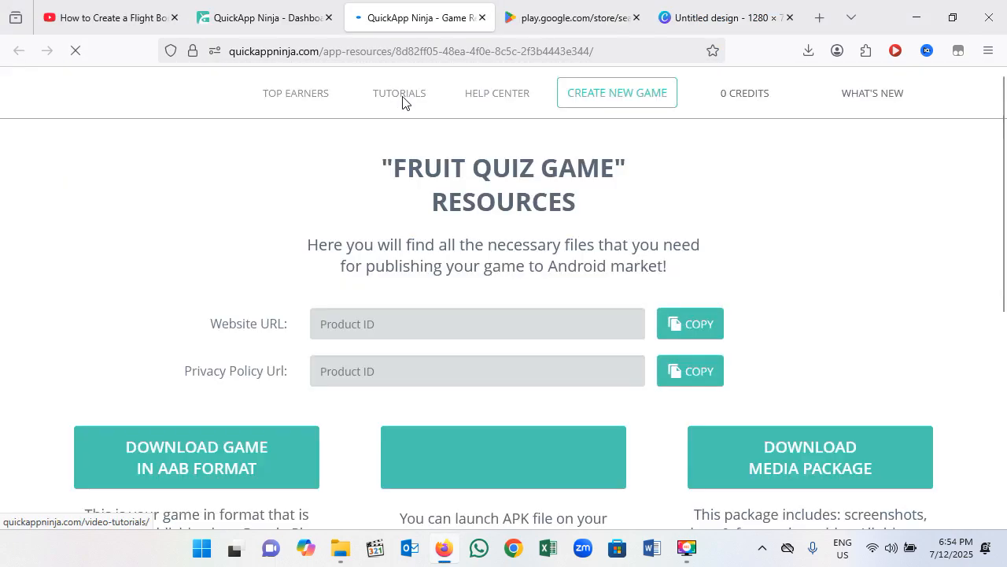
Step: Review the Fruit Quiz Game download formats and download the game in APK format
scroll(453, 291, "down", 3)
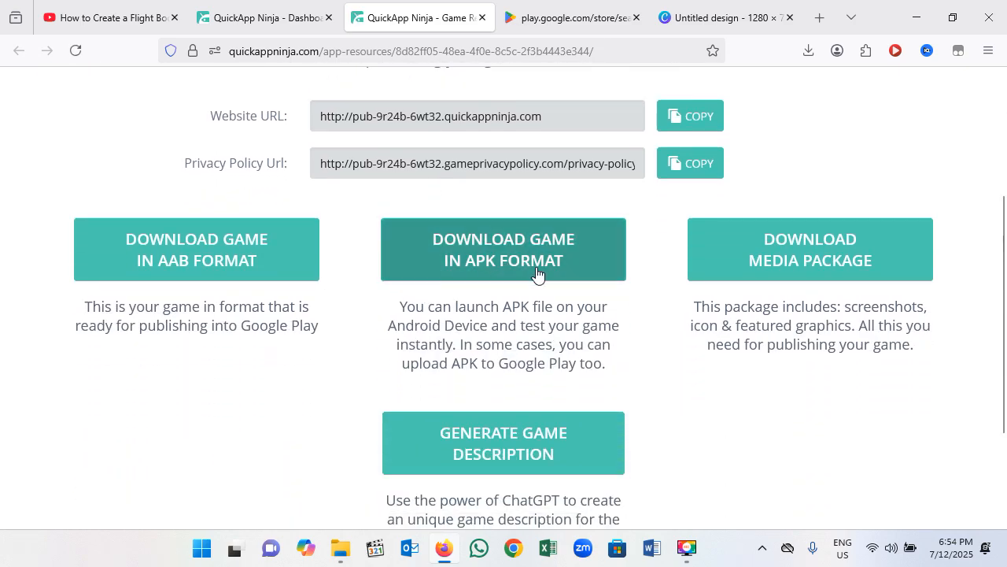
scroll(487, 311, "up", 2)
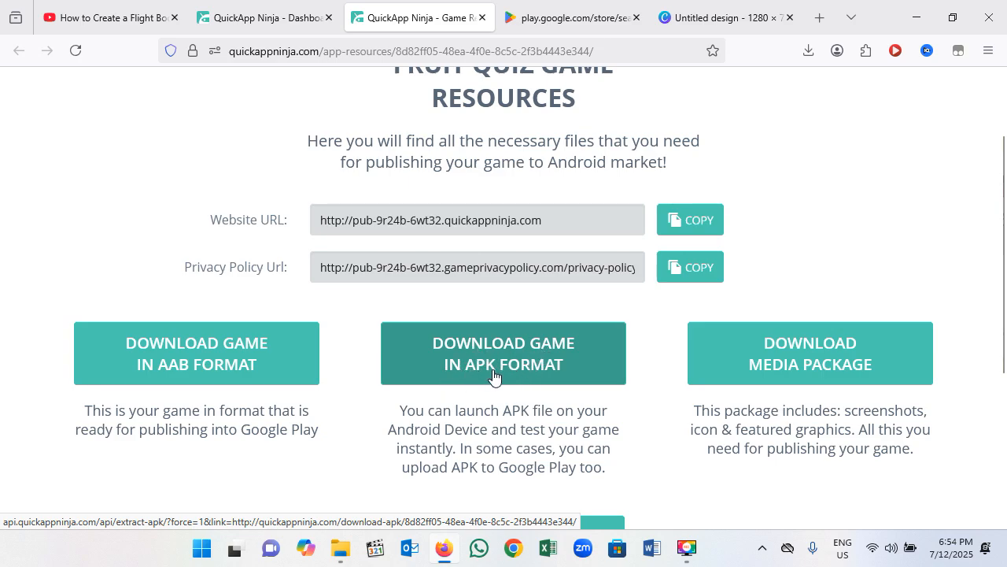
scroll(524, 370, "down", 2)
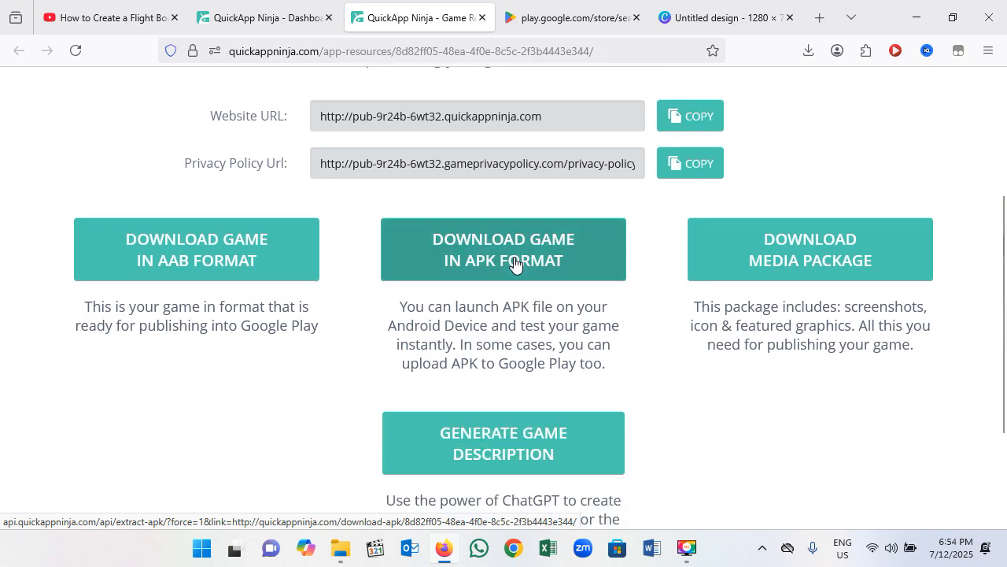
left_click(516, 263)
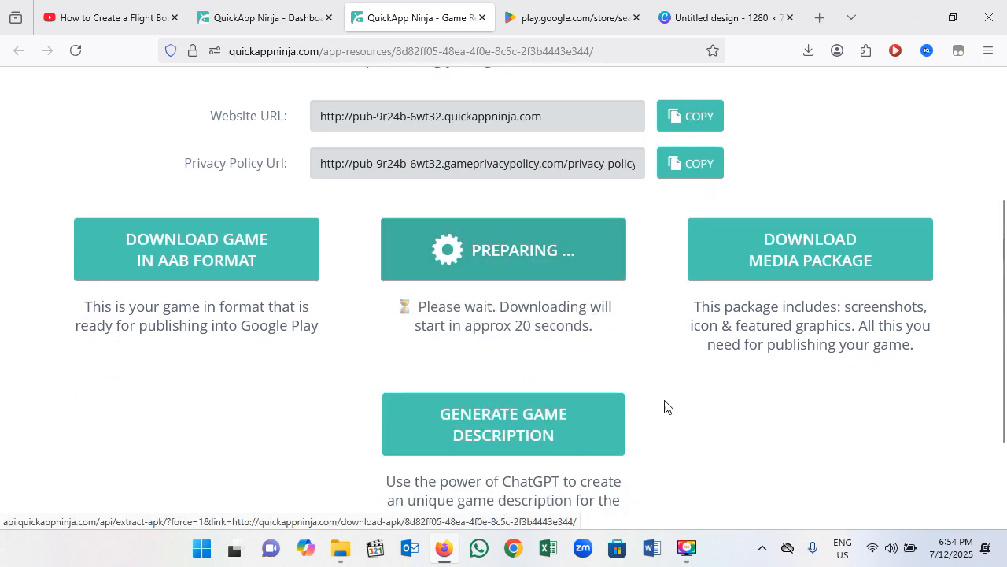
Step: Look over the game description generator and the media package download on the resources page
scroll(629, 396, "down", 1)
scroll(630, 396, "down", 1)
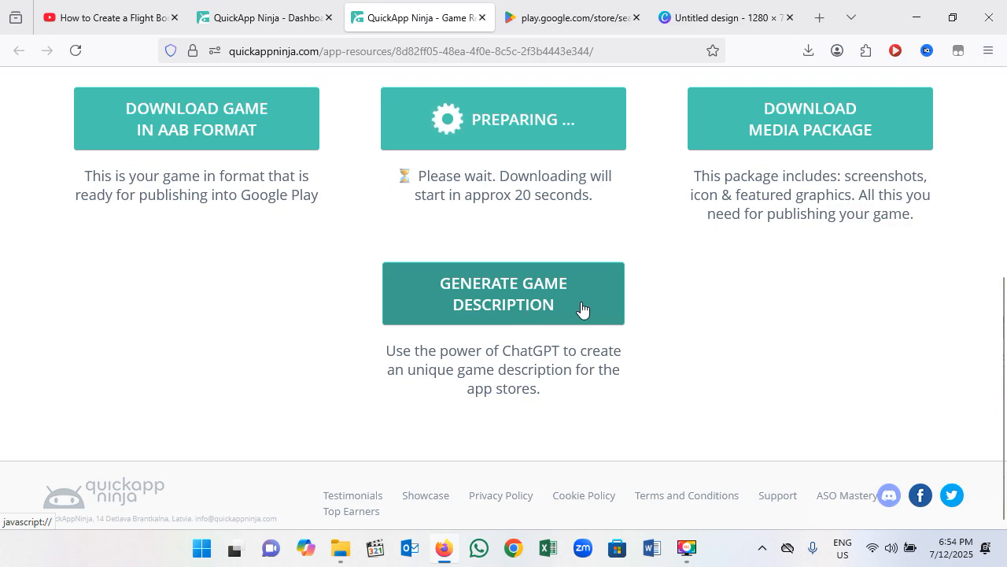
scroll(766, 254, "up", 1)
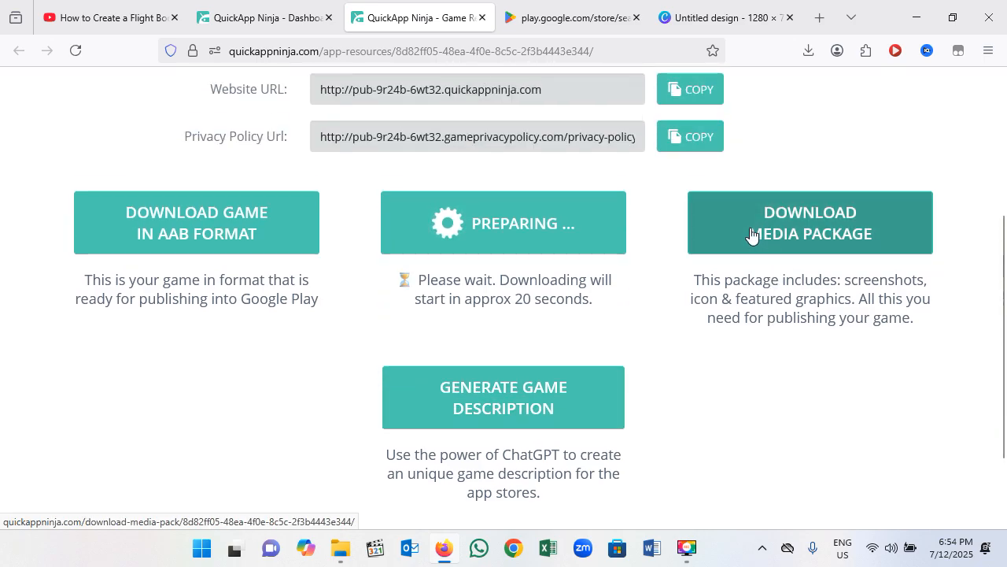
left_click(795, 238)
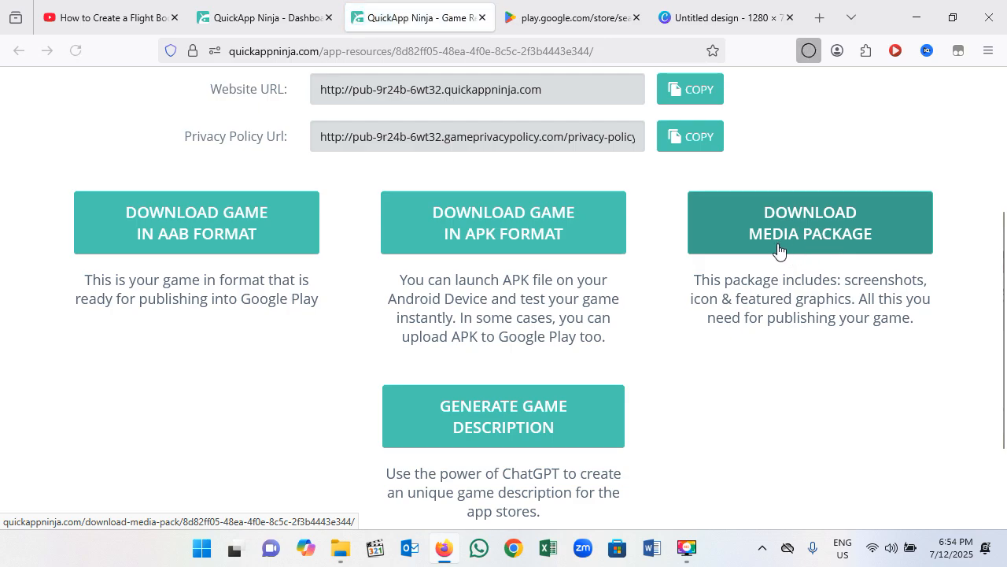
Step: Check the APK download's progress in the browser, and switch to the Google Play search results for fruit quiz games
left_click(809, 54)
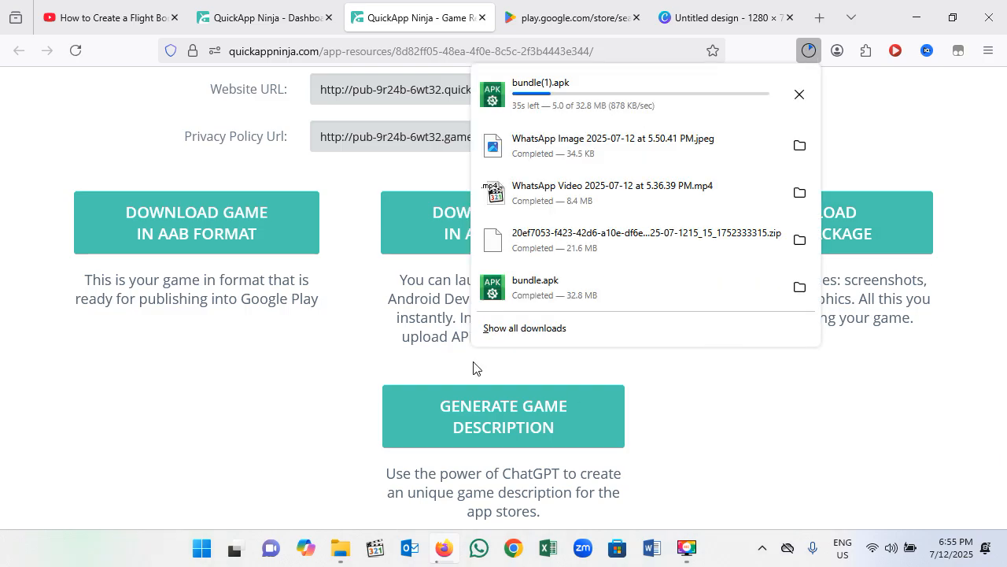
scroll(392, 317, "up", 2)
scroll(390, 316, "up", 3)
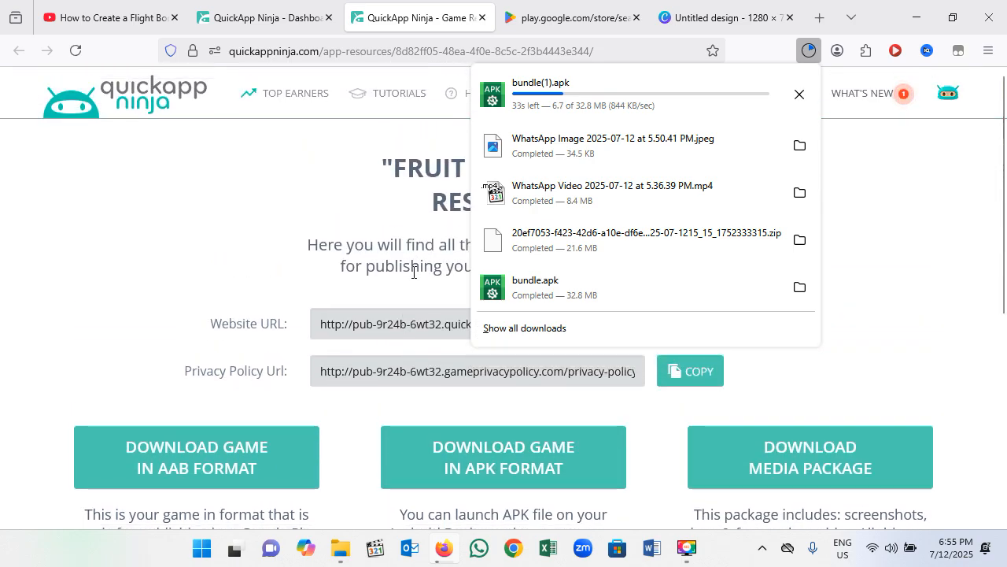
left_click(562, 19)
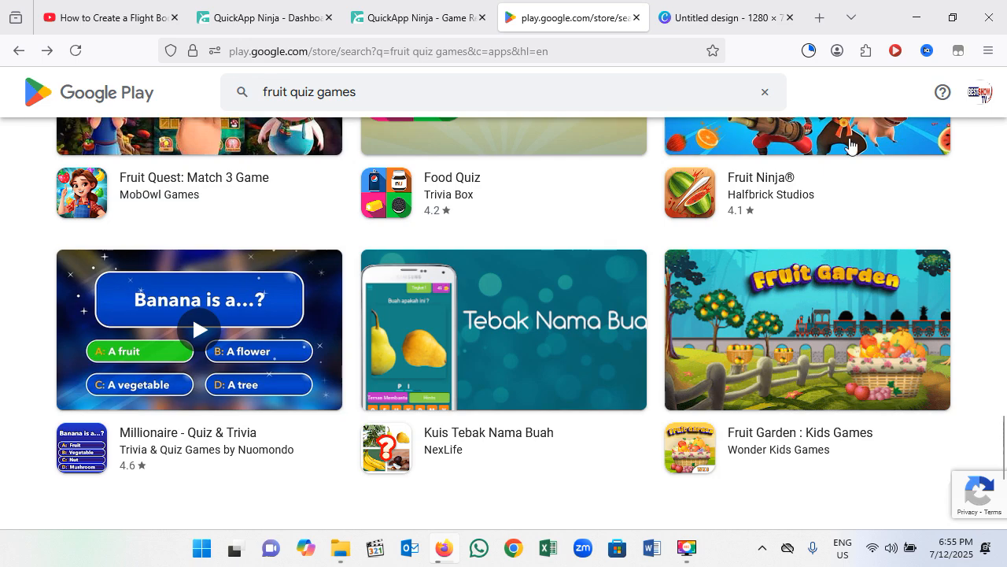